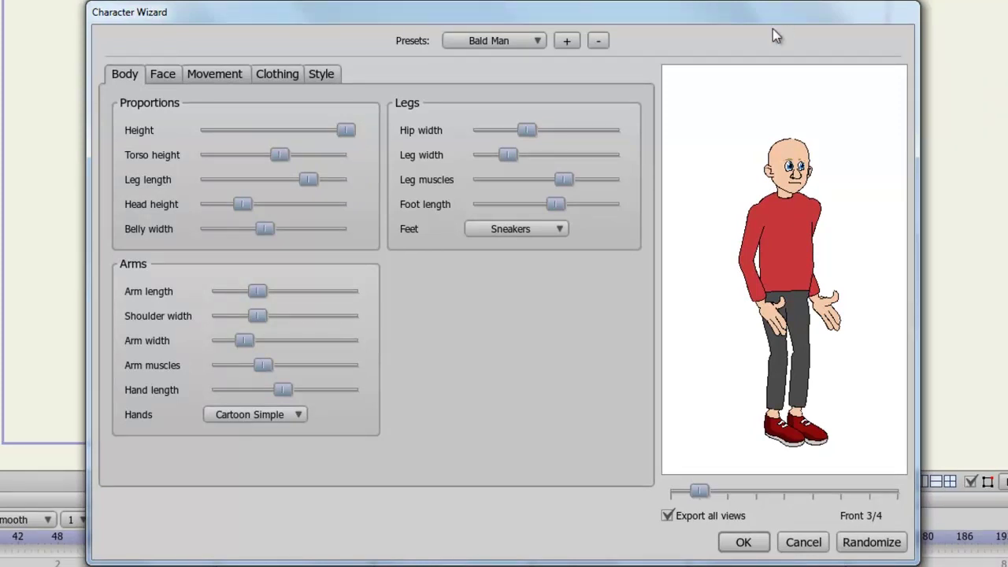
Preview the Girl Curly, Creature and Boy Spiky character presets and return to the Bald Man preset
left_click(531, 41)
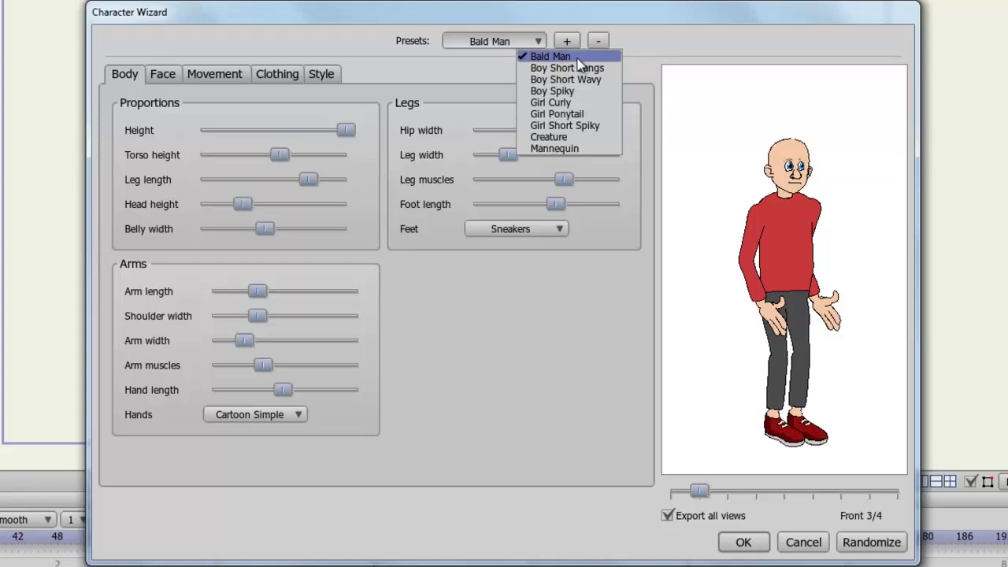
left_click(584, 103)
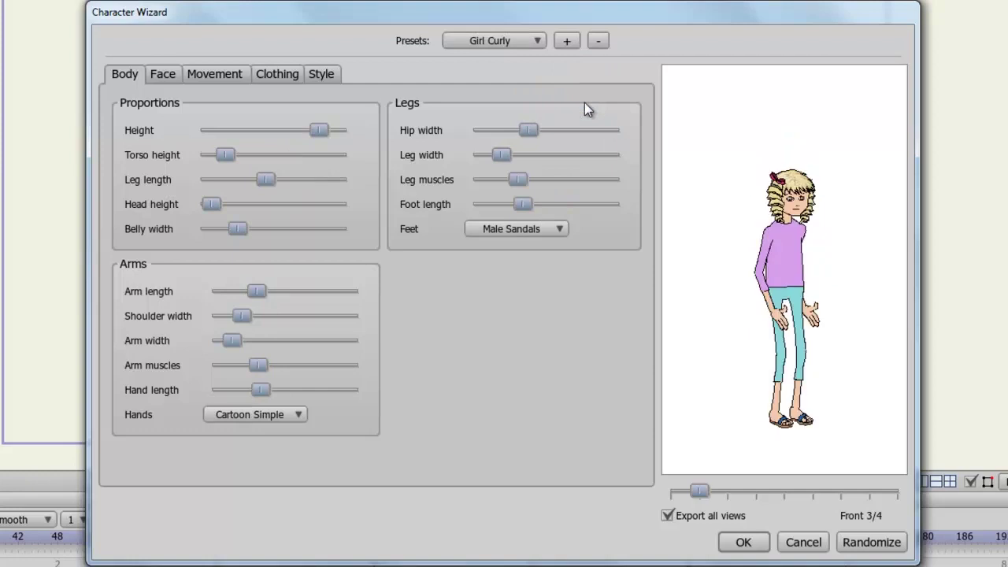
left_click(510, 41)
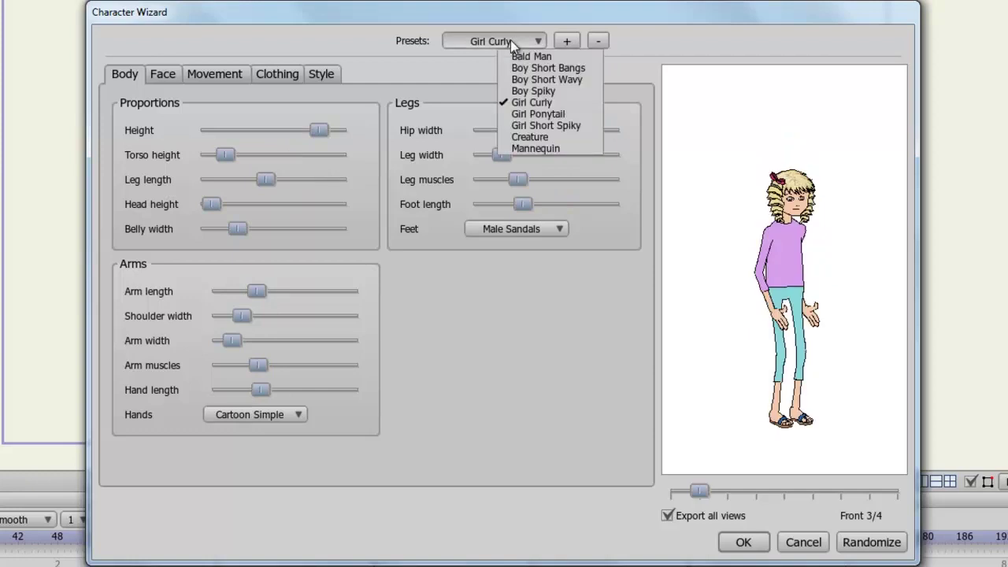
left_click(541, 137)
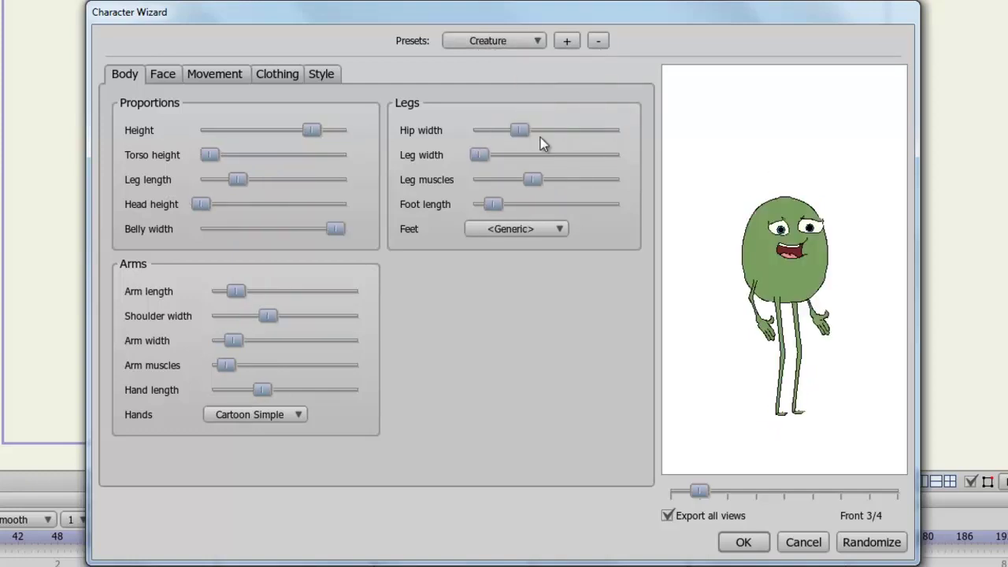
left_click(536, 41)
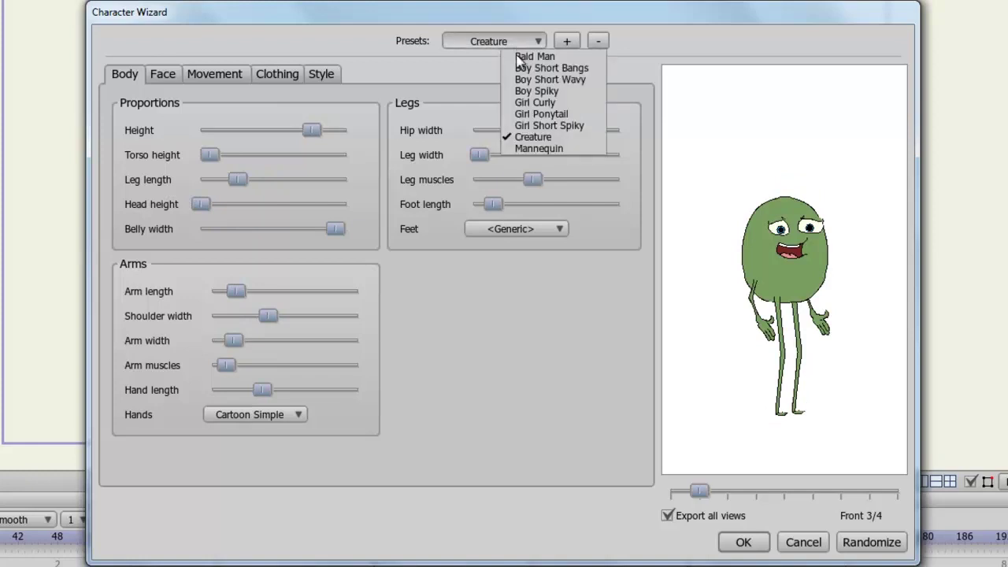
left_click(534, 91)
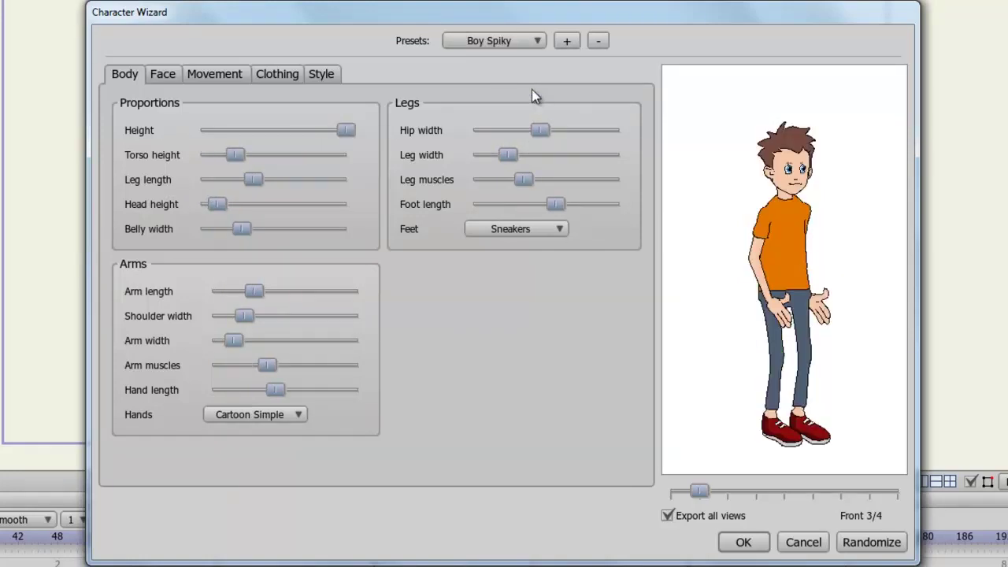
left_click(521, 42)
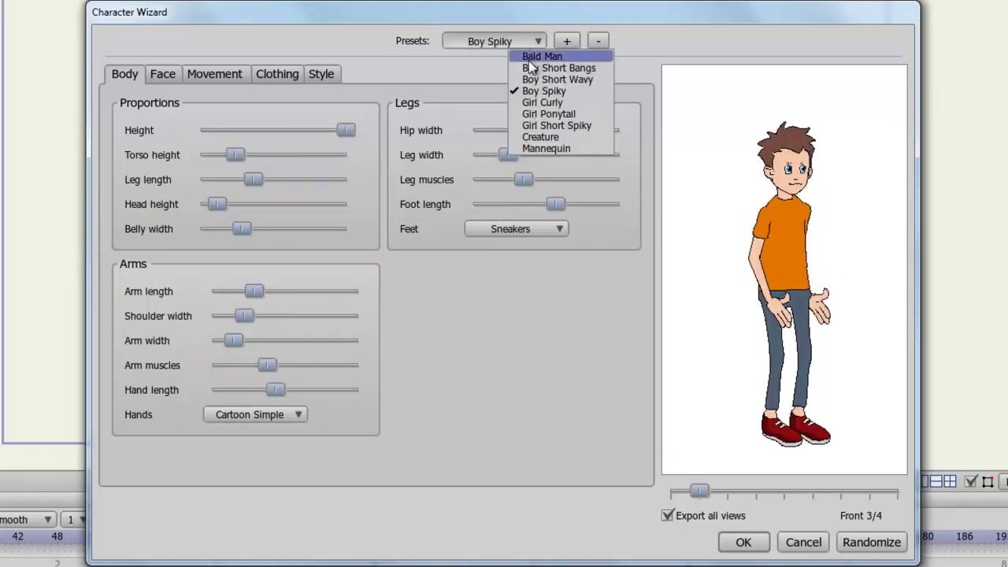
left_click(530, 59)
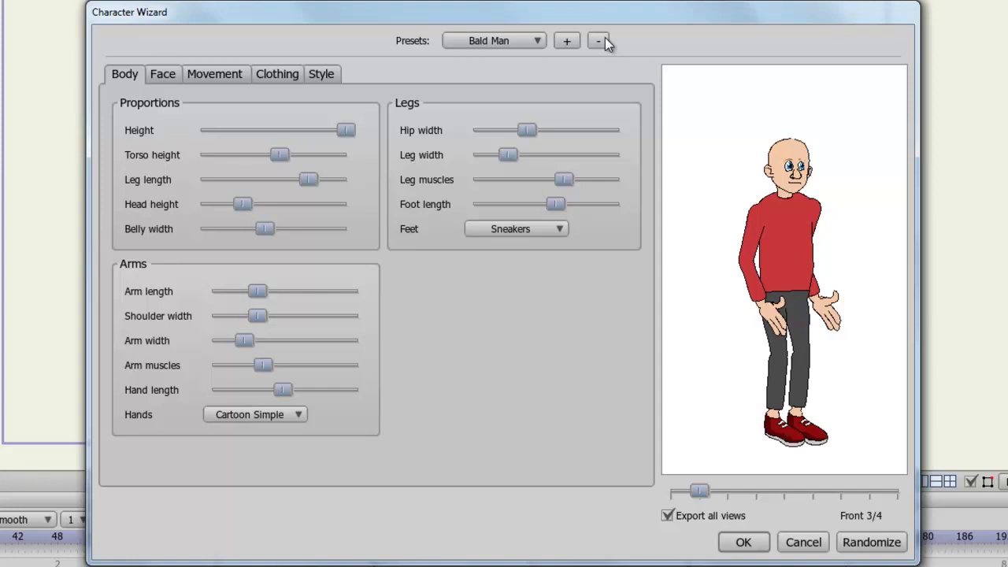
Reduce the body height and leg length, enlarge the head and belly, lengthen and widen the arms and shoulders, and reduce the arm muscles
left_click_drag(343, 130, 280, 241)
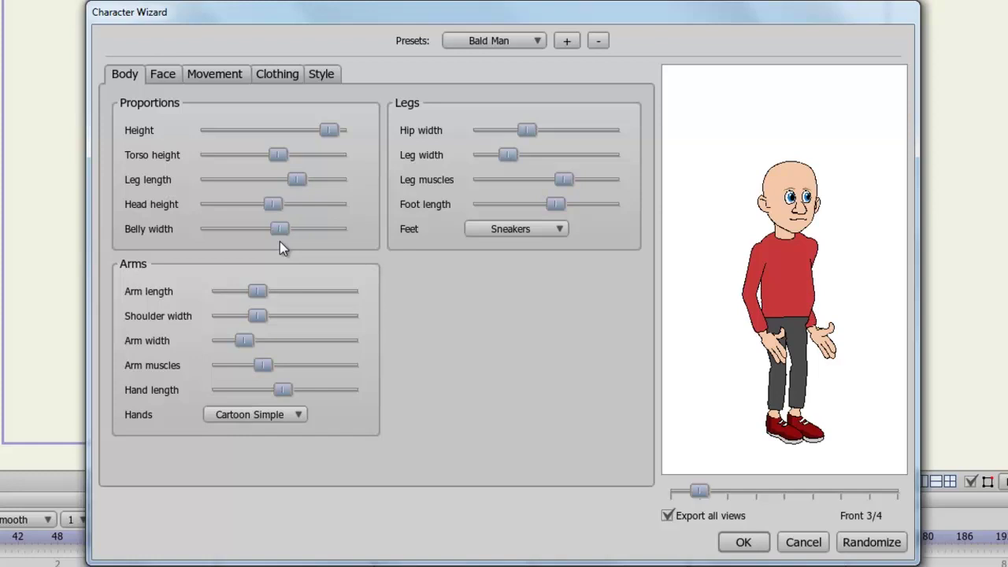
left_click_drag(263, 293, 289, 324)
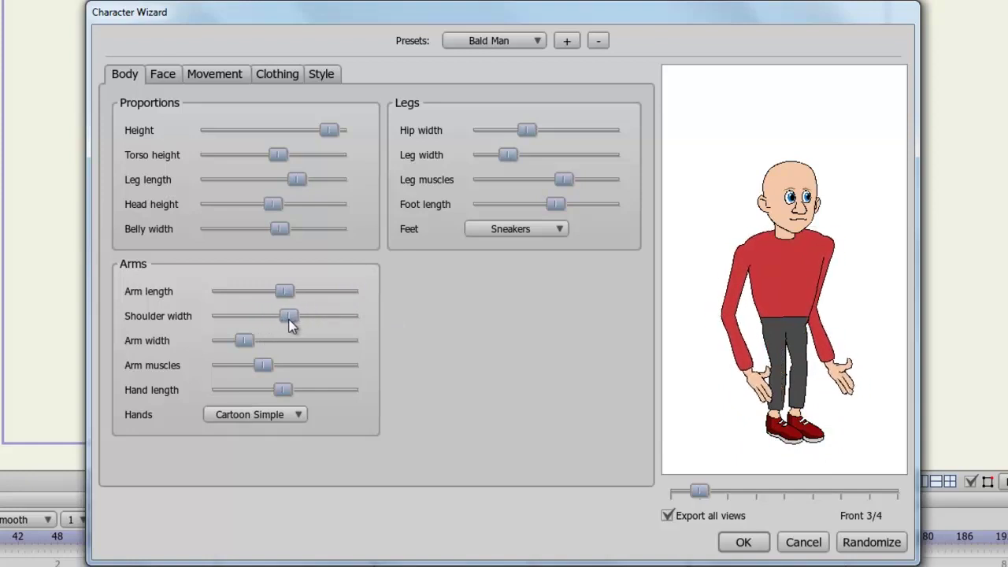
left_click_drag(254, 347, 236, 371)
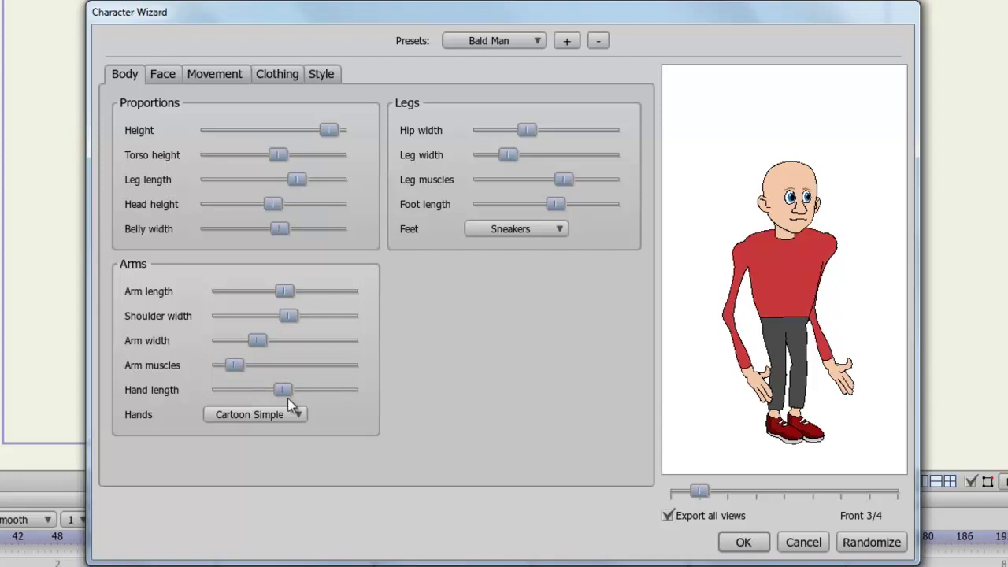
mouse_move(284, 391)
left_mouse_down()
mouse_move(340, 393)
mouse_move(287, 396)
left_mouse_up()
Try the Realistic Hands No Nails style and set the character's hands to Square
left_click(295, 414)
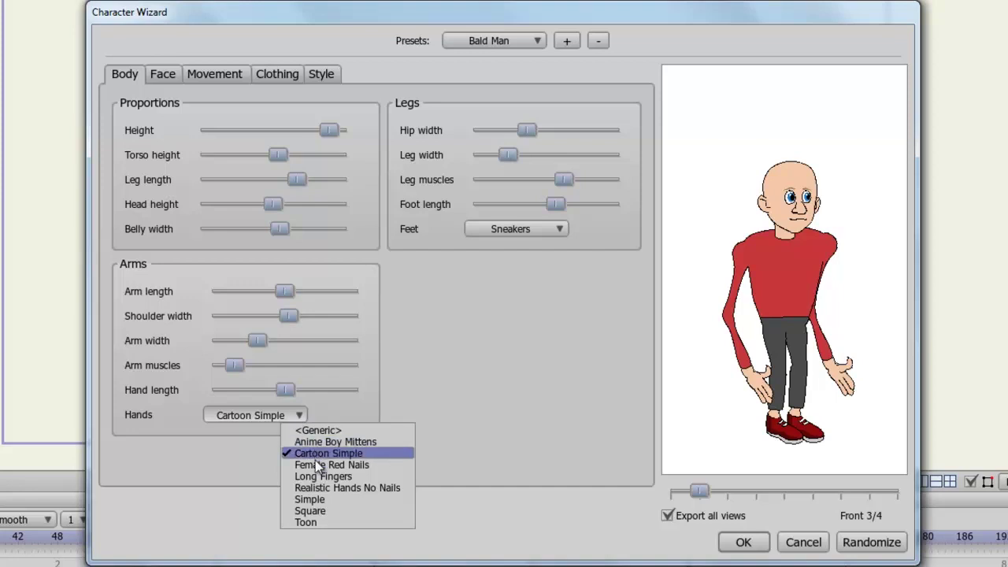
left_click(318, 487)
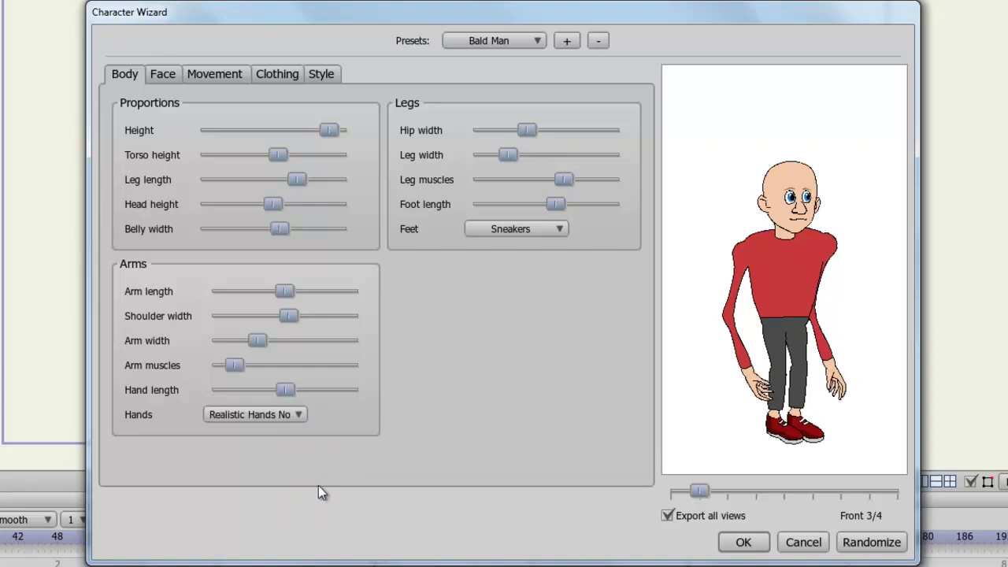
left_click(293, 416)
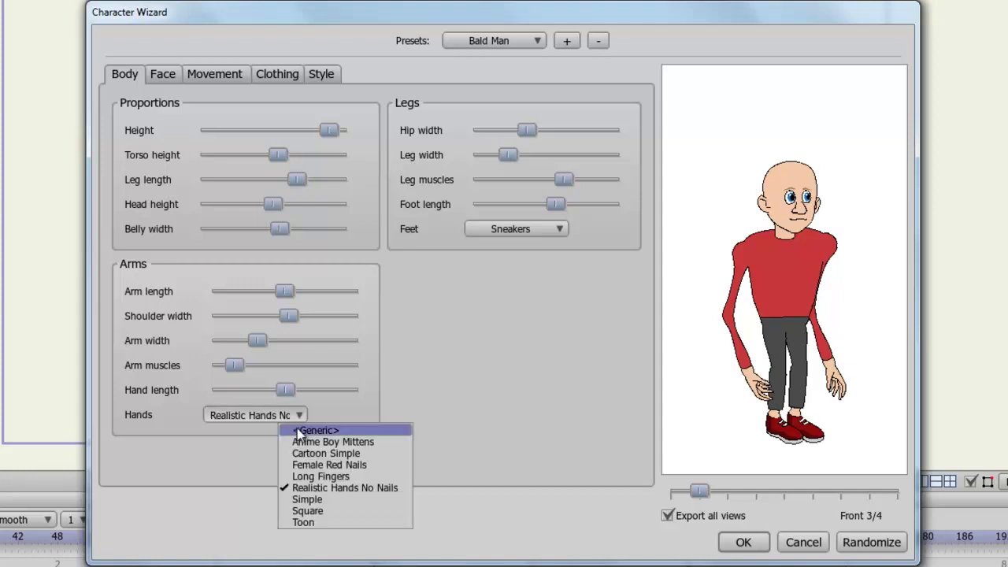
left_click(335, 507)
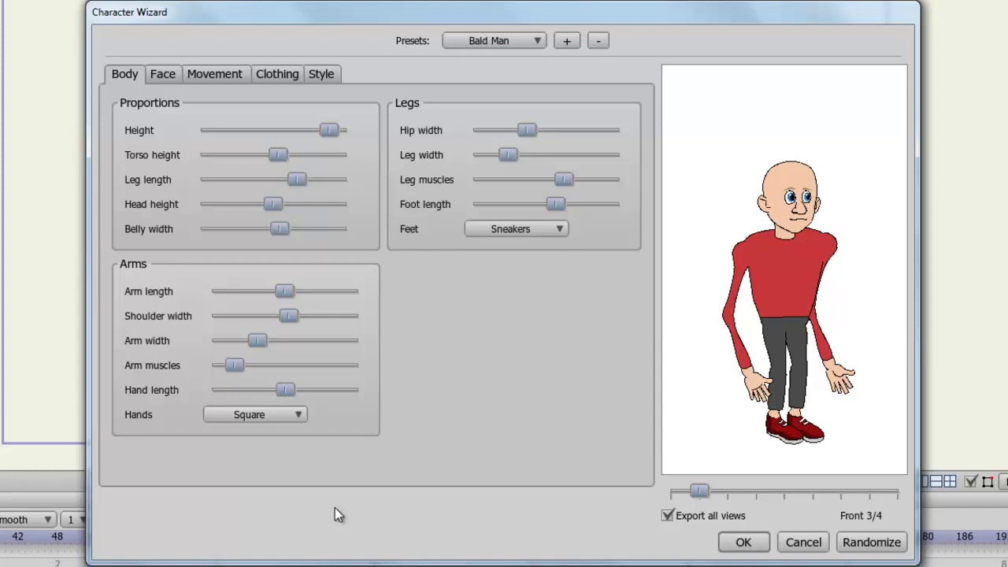
Widen the hips and legs, slightly increase the leg muscles and foot length, and set the feet to Bare
left_click_drag(536, 133, 522, 157)
left_click_drag(564, 183, 560, 205)
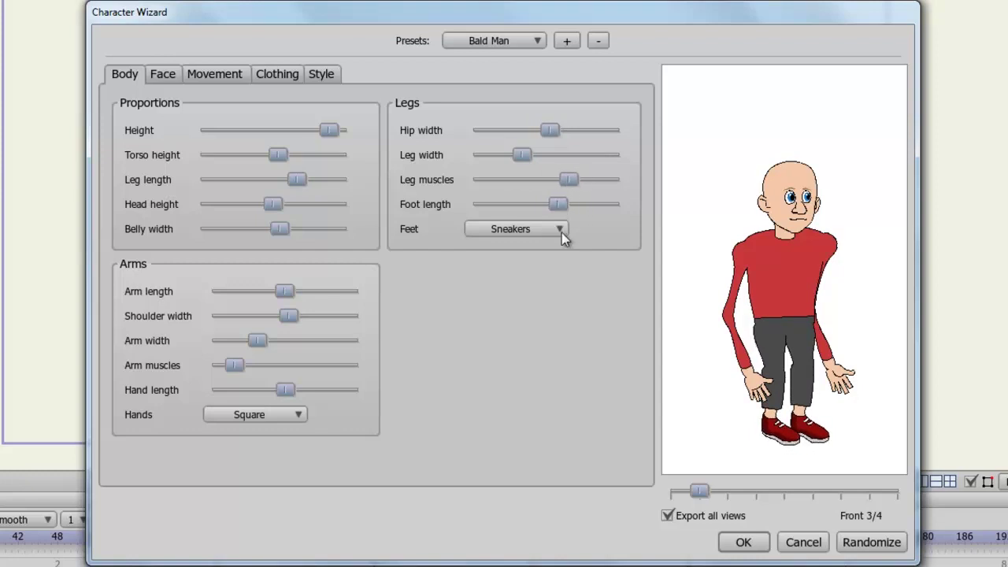
left_click(561, 229)
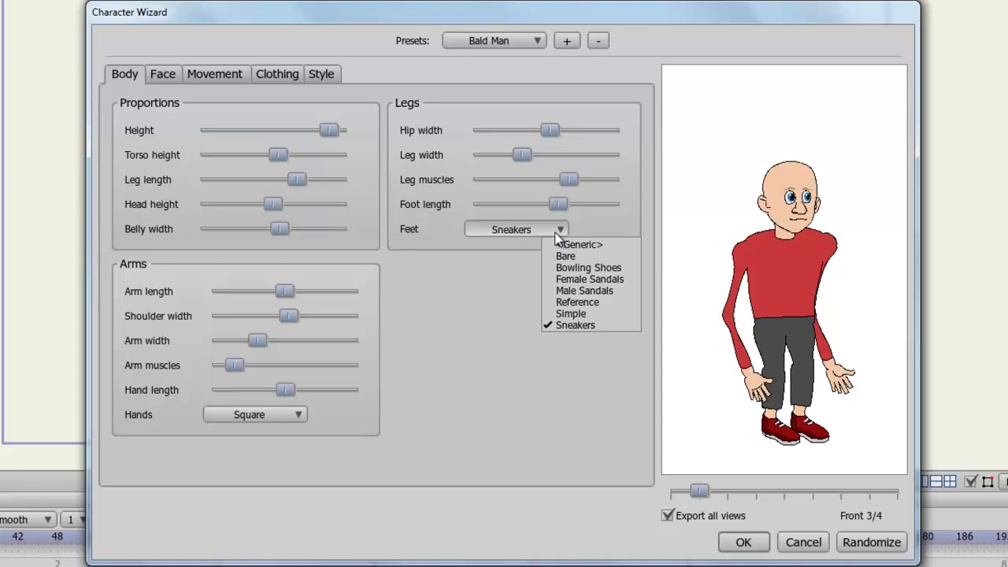
left_click(559, 256)
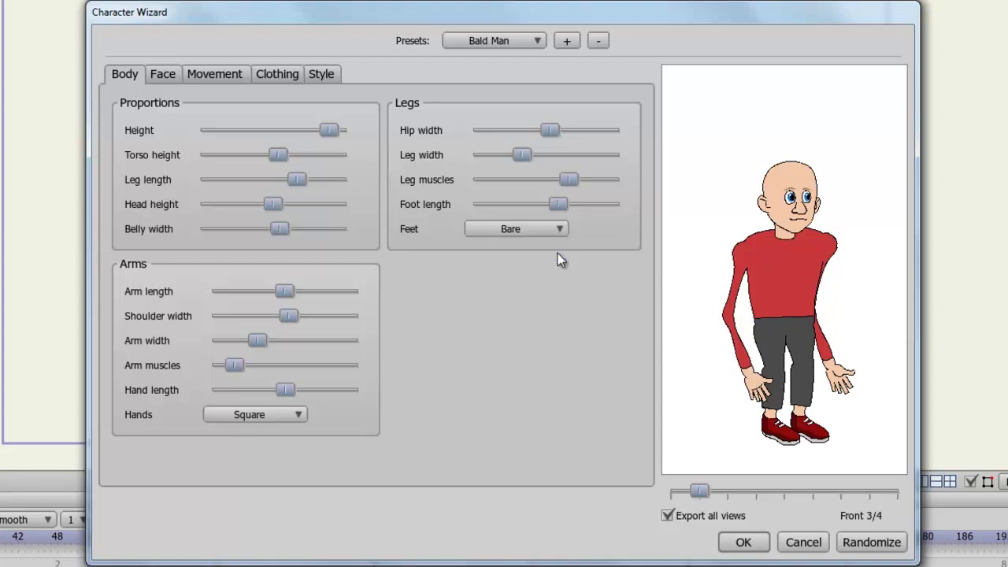
Try the Simple feet on the character and return to the Bare feet
left_click(558, 231)
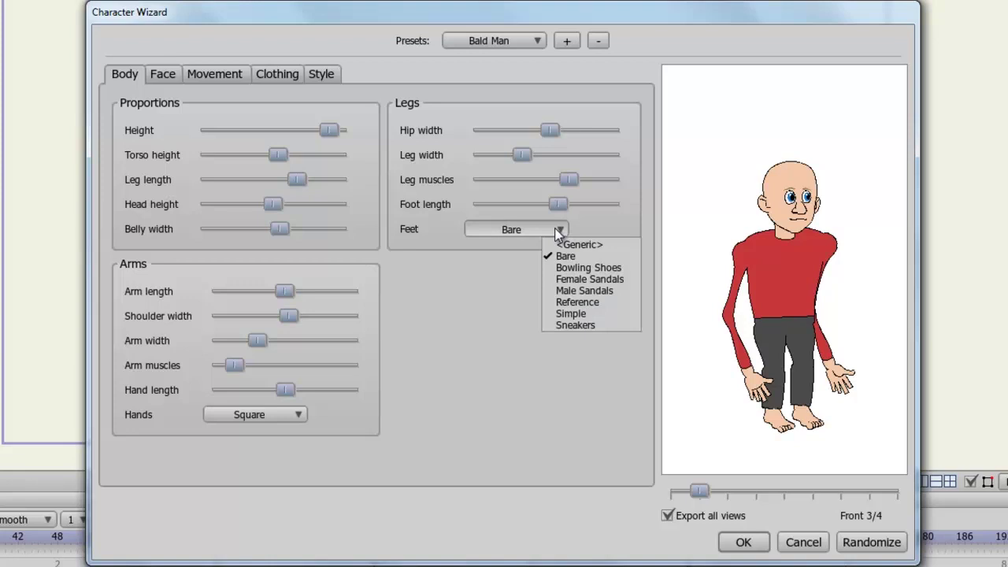
left_click(564, 313)
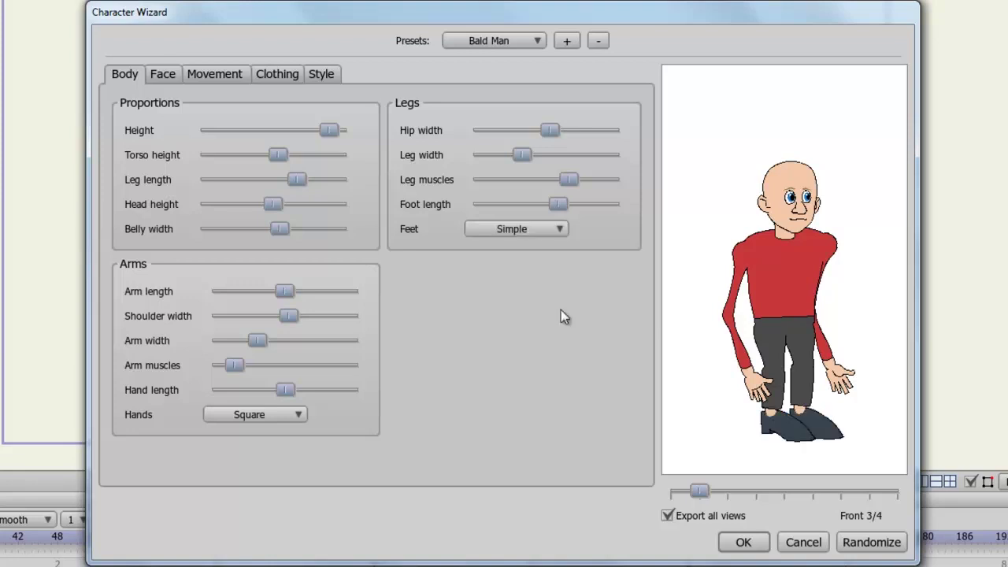
left_click(549, 229)
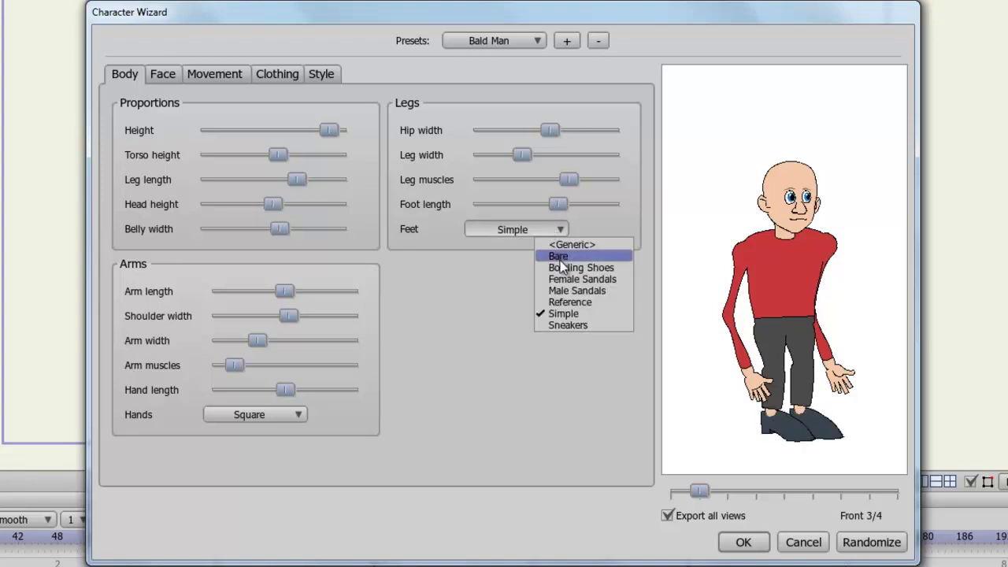
left_click(560, 256)
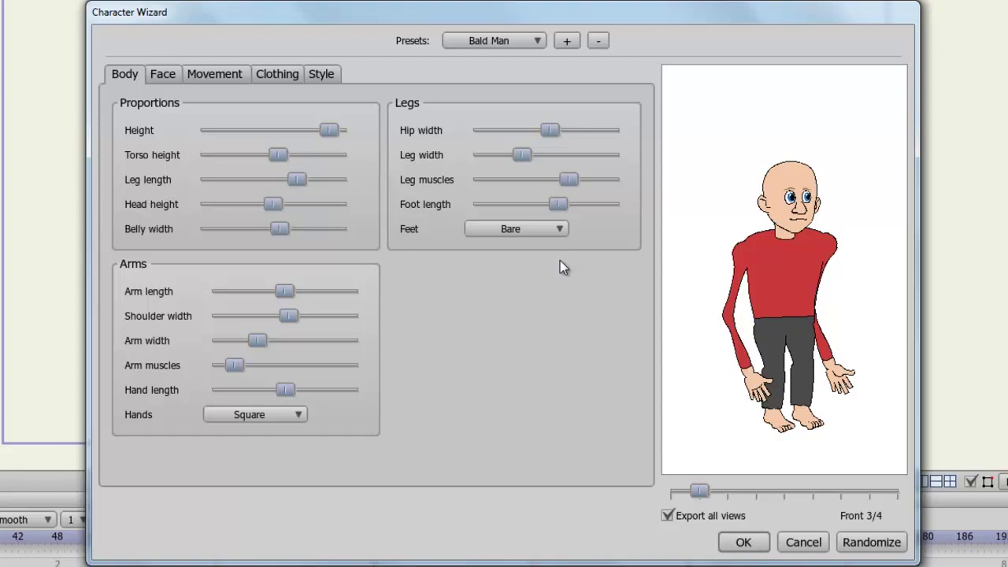
Try the Anime Boy Winter and Boy Toon heads in the character's face settings
left_click(171, 76)
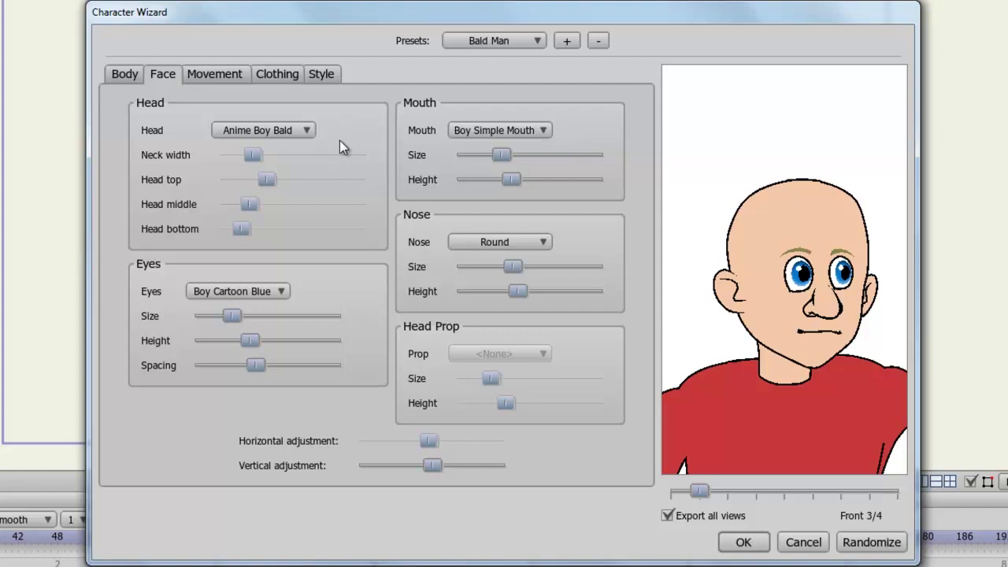
left_click(307, 131)
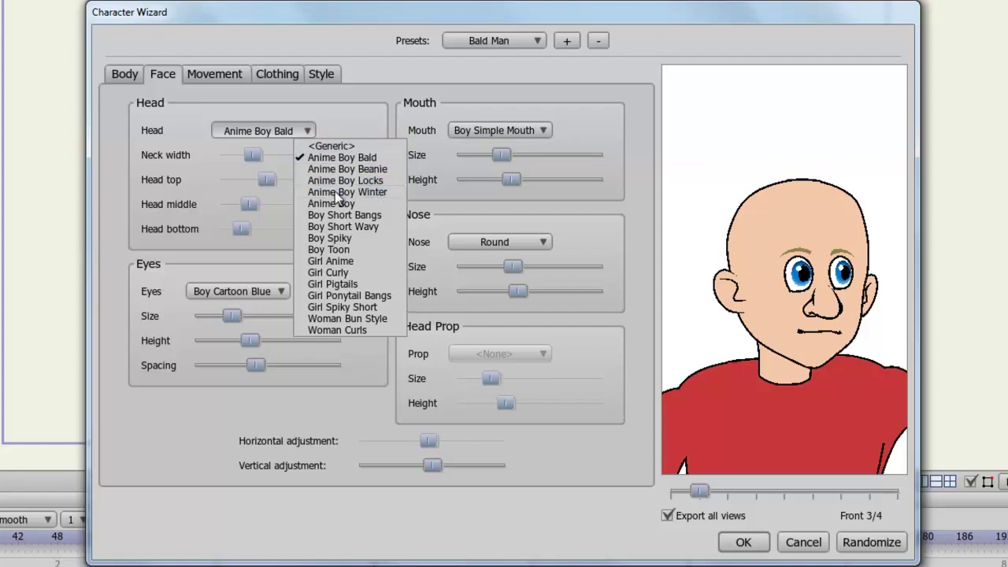
left_click(334, 191)
left_click(301, 130)
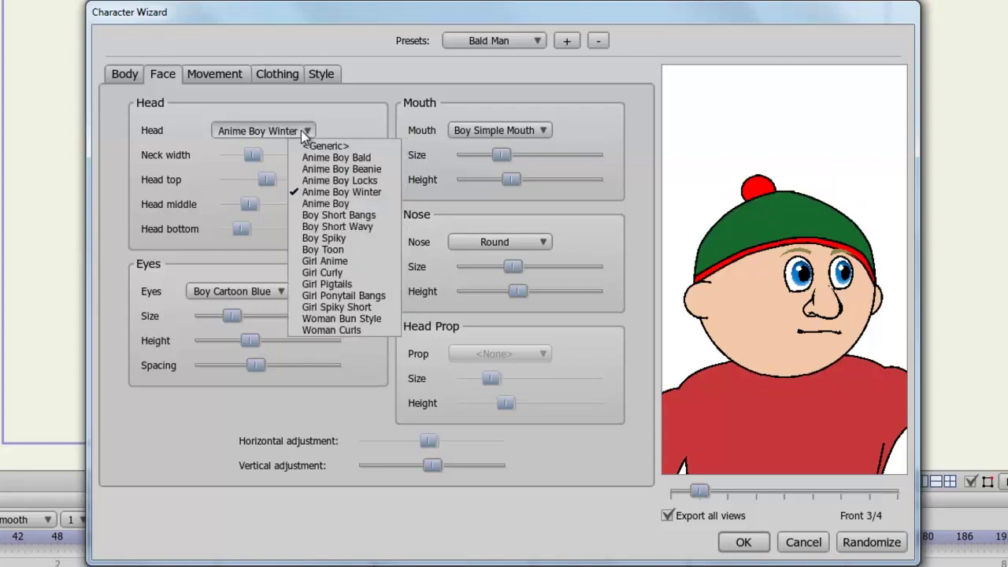
left_click(329, 250)
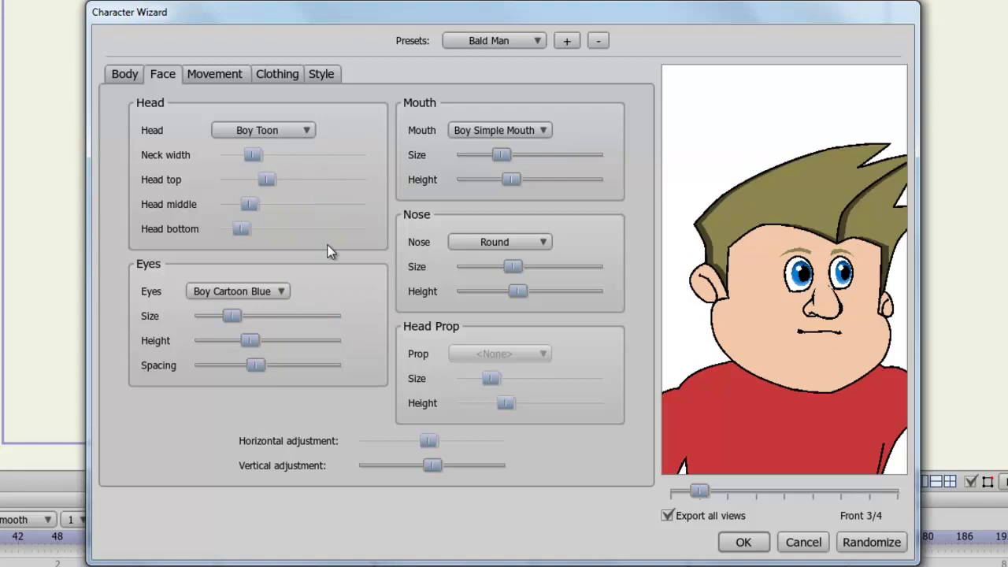
left_click(314, 135)
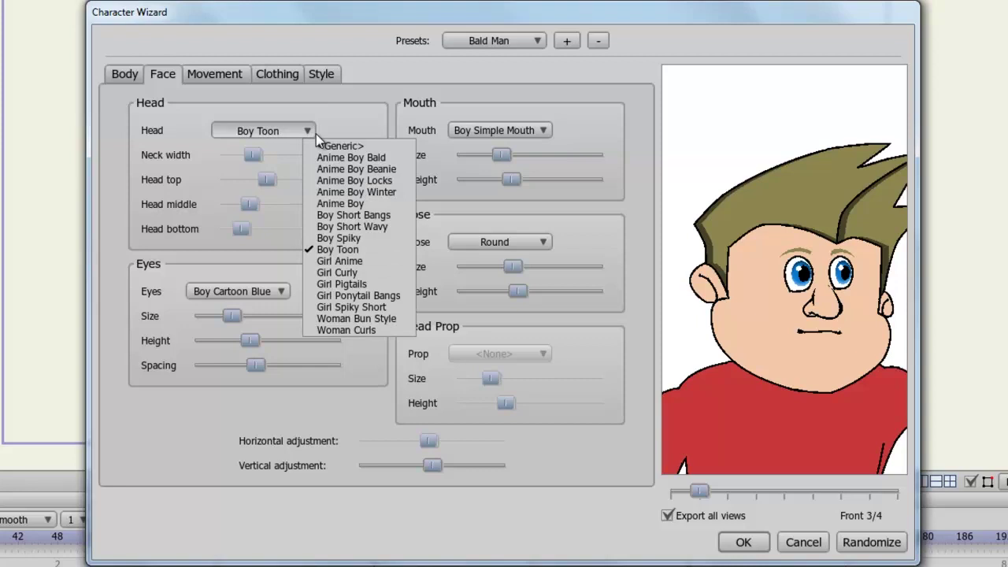
left_click(326, 117)
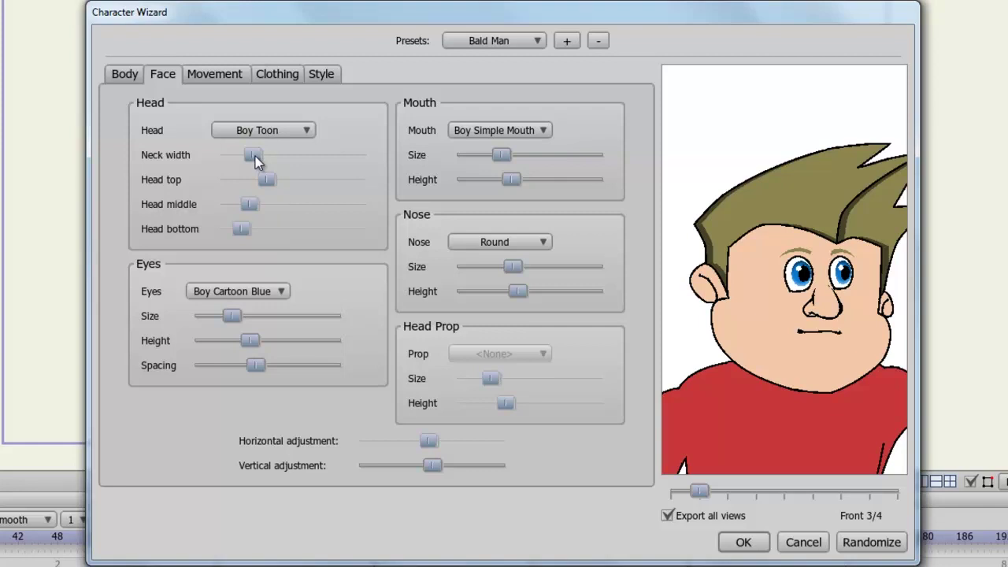
Set the head to Generic and widen its top, middle and bottom
left_click(293, 135)
left_click(306, 148)
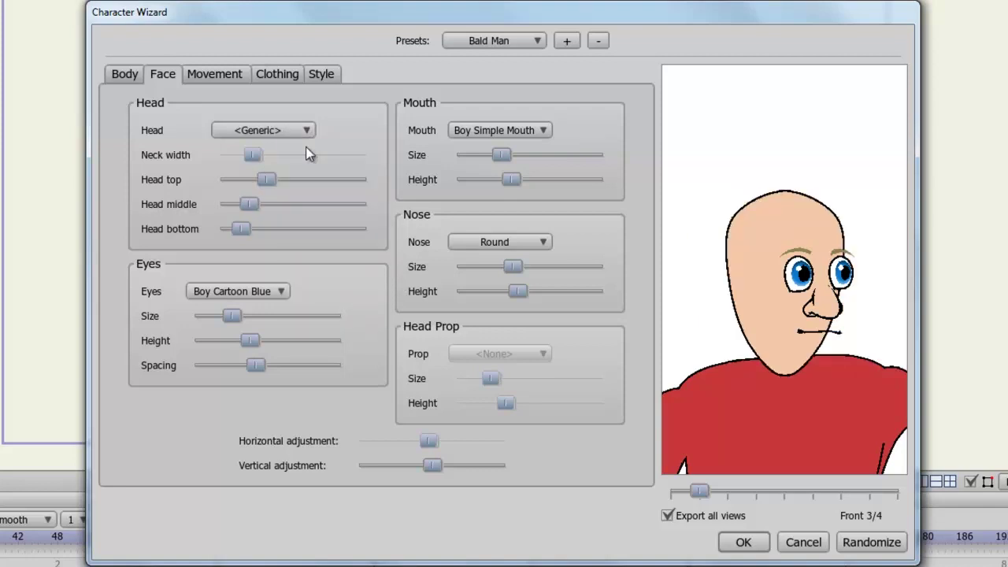
left_click_drag(267, 180, 261, 228)
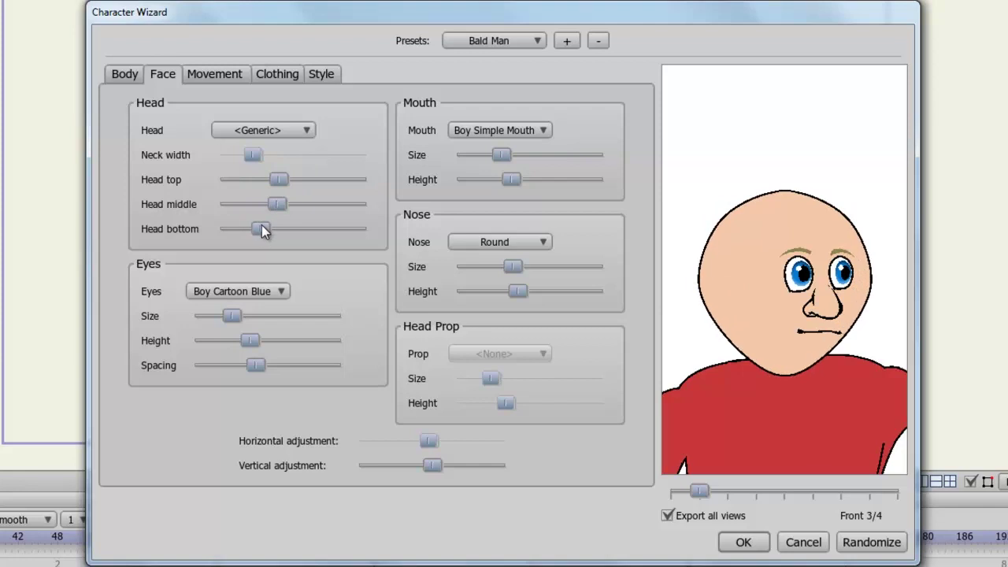
Set the head to Boy Short Bangs and slightly reduce the size, height and spacing of the Boy Cartoon Blue eyes
left_click(304, 130)
left_click(357, 215)
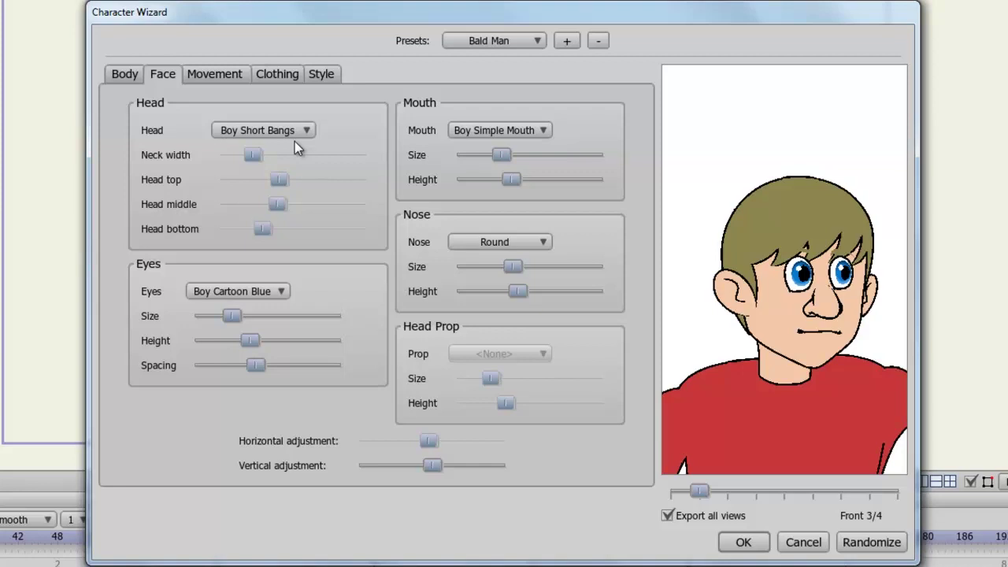
left_click(278, 290)
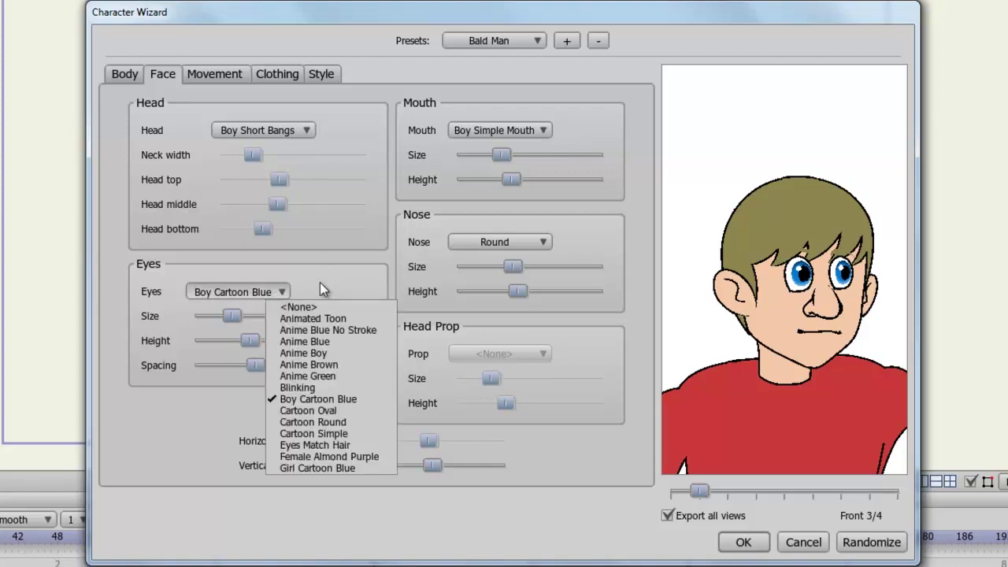
left_click(317, 284)
left_click_drag(232, 316, 256, 365)
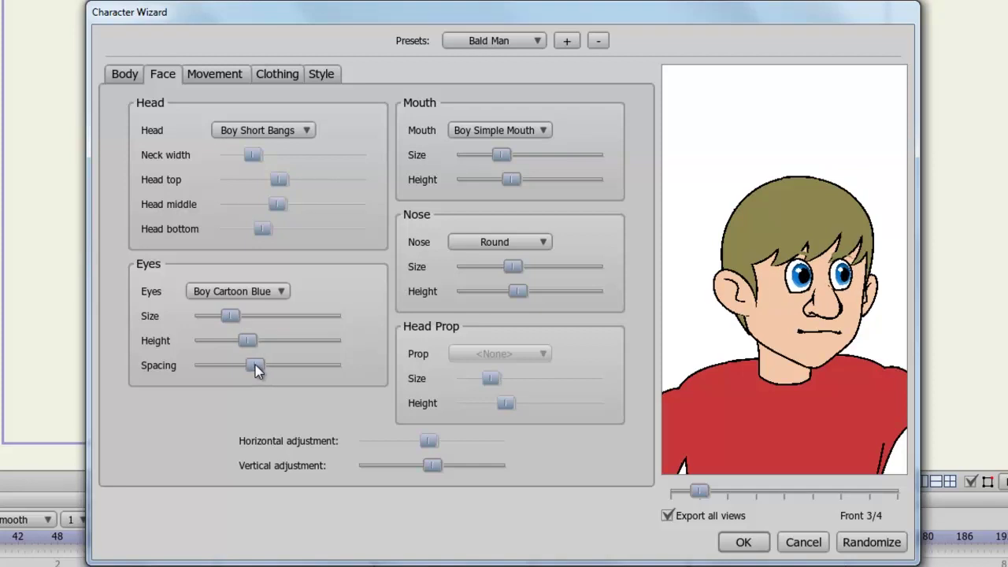
Set the character's mouth to the Cut Out style
left_click(537, 132)
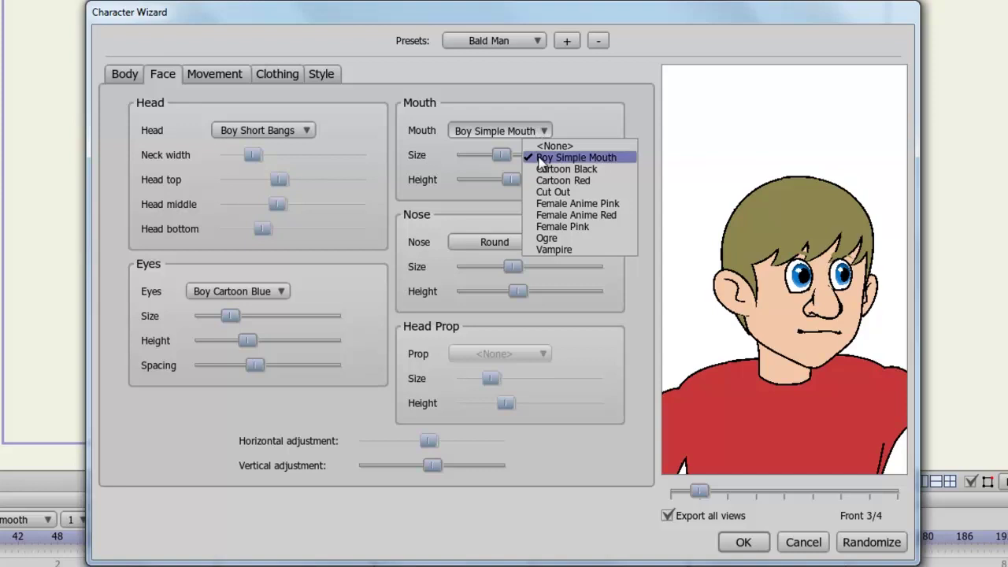
left_click(548, 191)
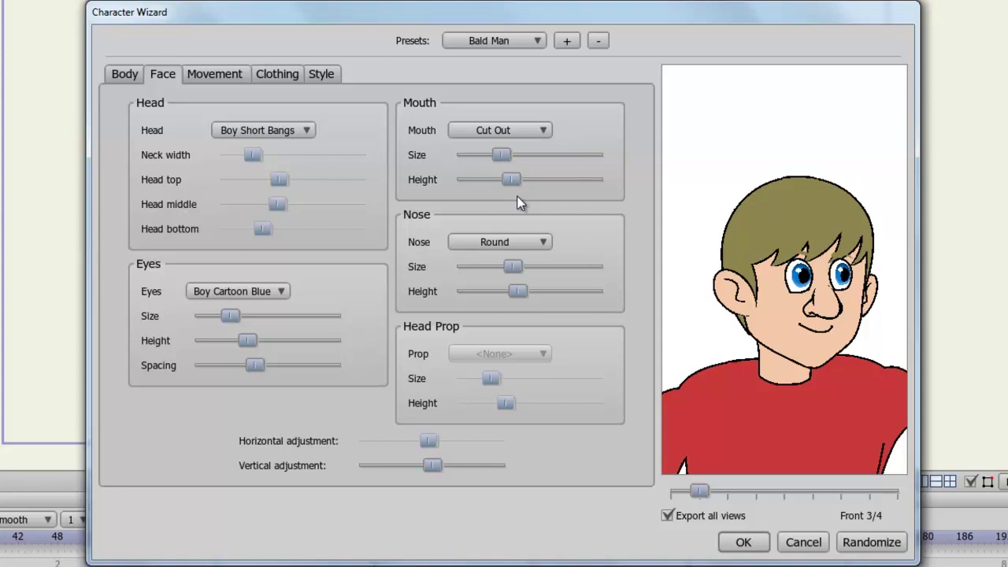
Look through the available nose styles, keep Round, and nudge the face's vertical adjustment slightly down
left_click(541, 242)
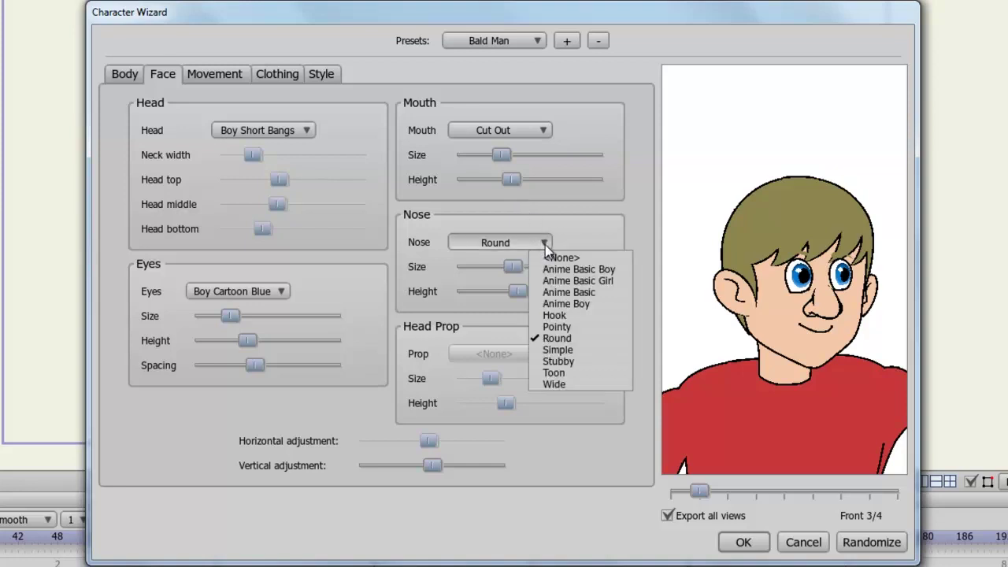
left_click(545, 245)
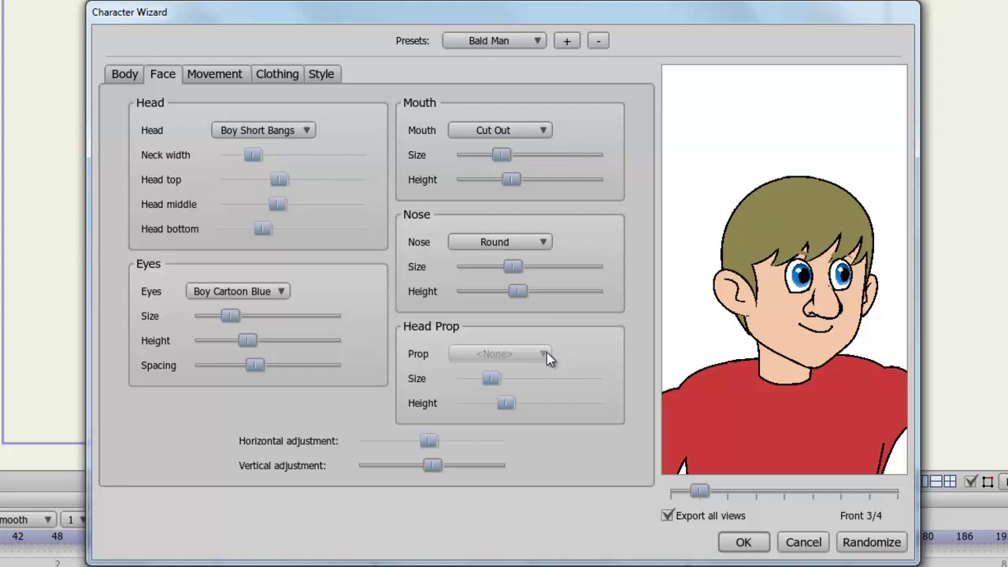
mouse_move(431, 468)
left_mouse_down()
mouse_move(416, 468)
mouse_move(432, 466)
left_mouse_up()
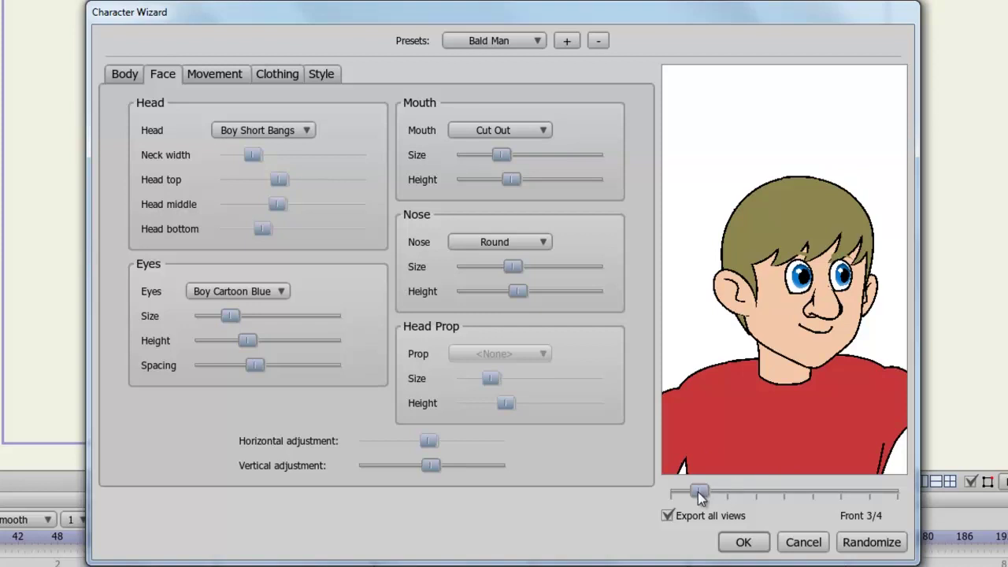
mouse_move(705, 490)
left_mouse_down()
mouse_move(902, 494)
mouse_move(759, 489)
mouse_move(670, 502)
mouse_move(693, 498)
left_mouse_up()
In the movement settings, slightly raise the Walk action's steps per second and set its step distance close to the maximum
left_click(246, 77)
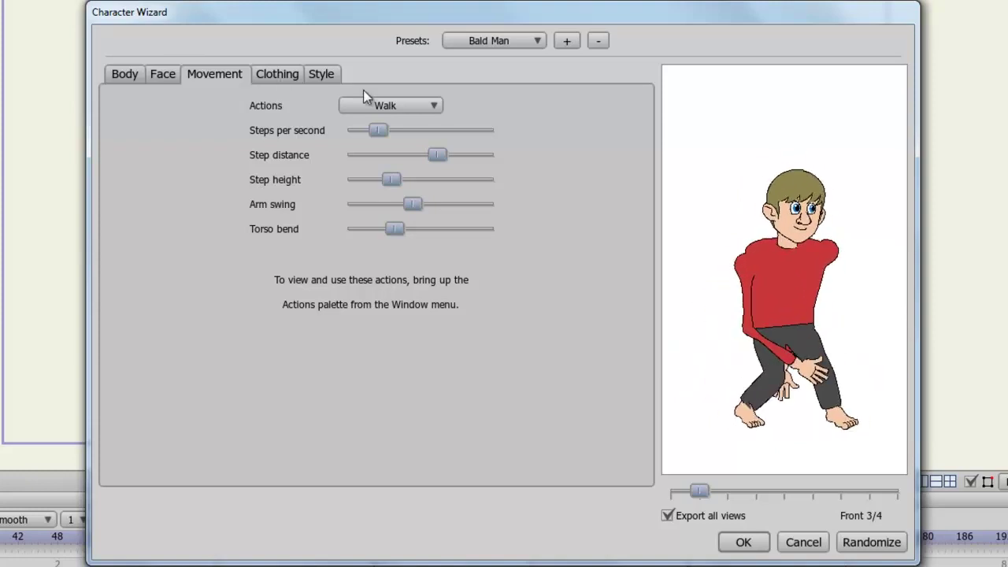
left_click(439, 107)
left_click(476, 86)
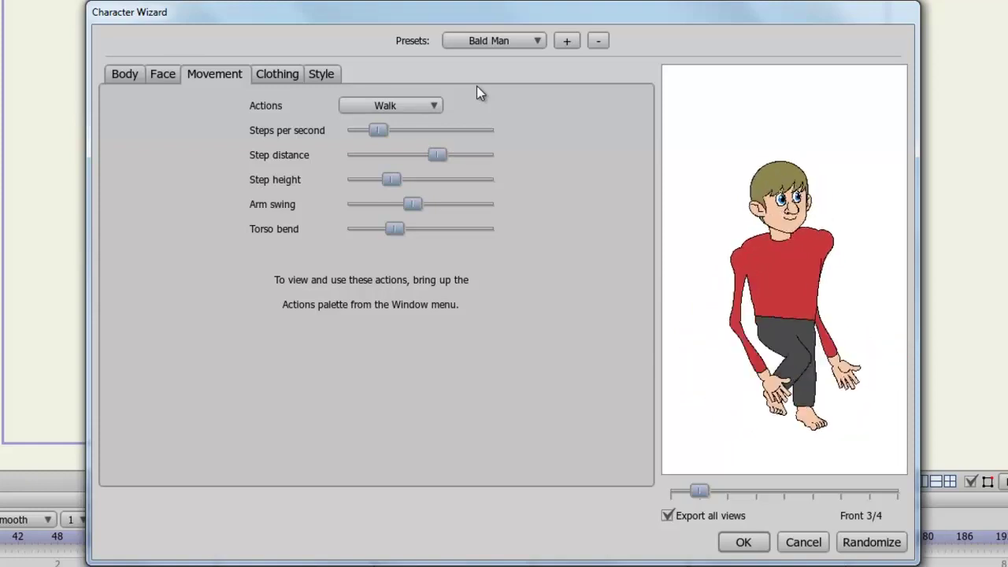
left_click(467, 130)
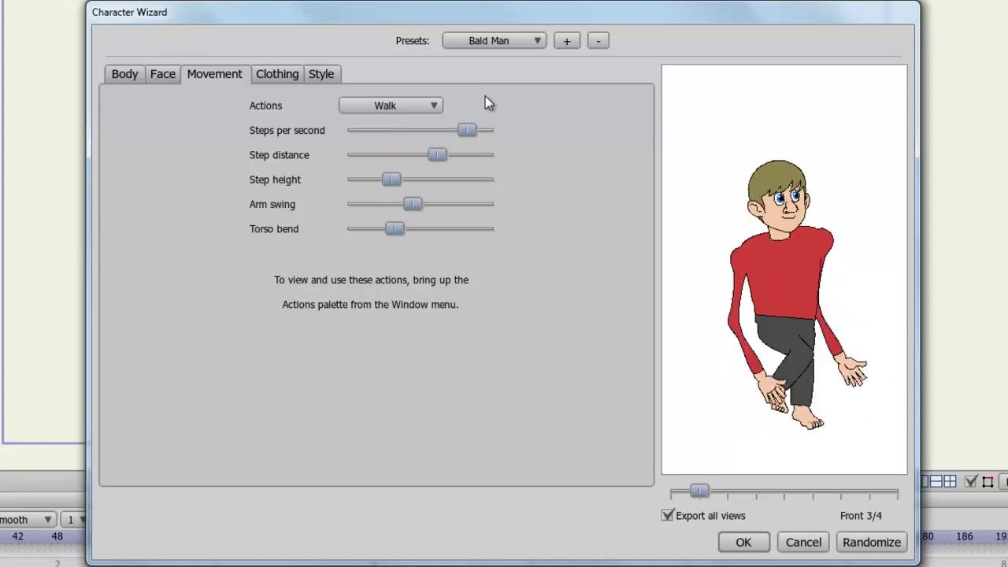
left_click(385, 130)
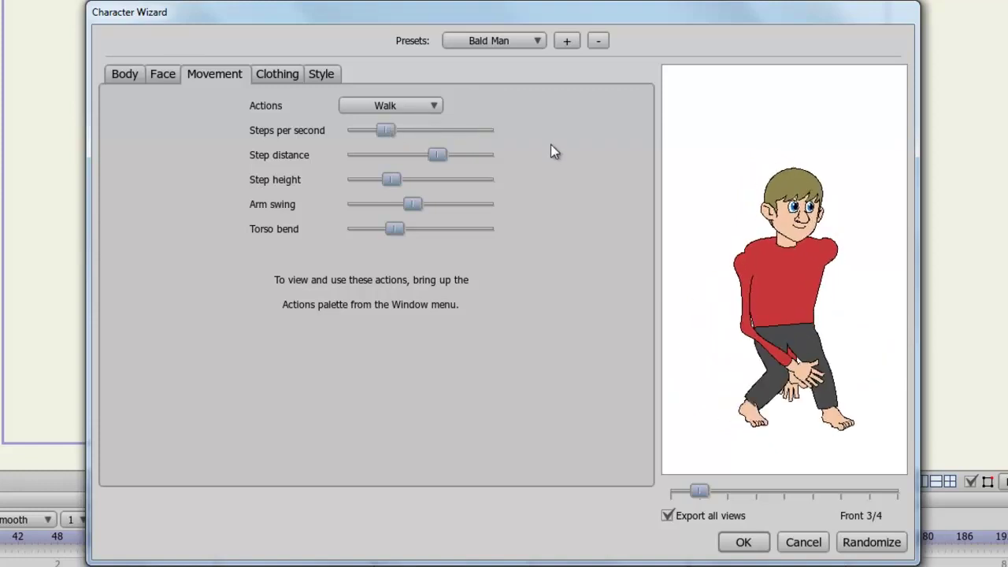
left_click_drag(438, 155, 486, 157)
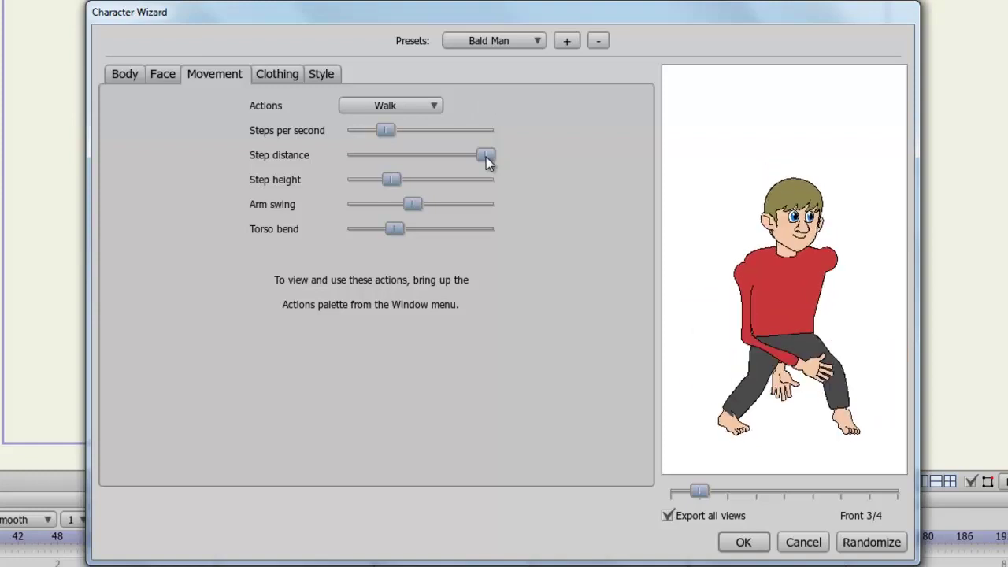
Increase the Walk action's step height, arm swing and torso bend, and preview the Jump action
left_click(434, 179)
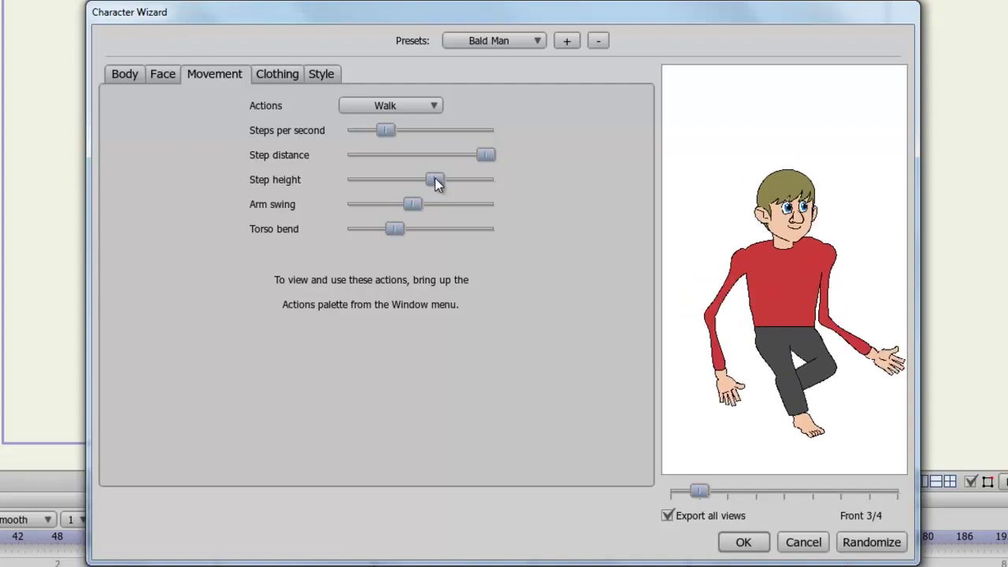
left_click(458, 204)
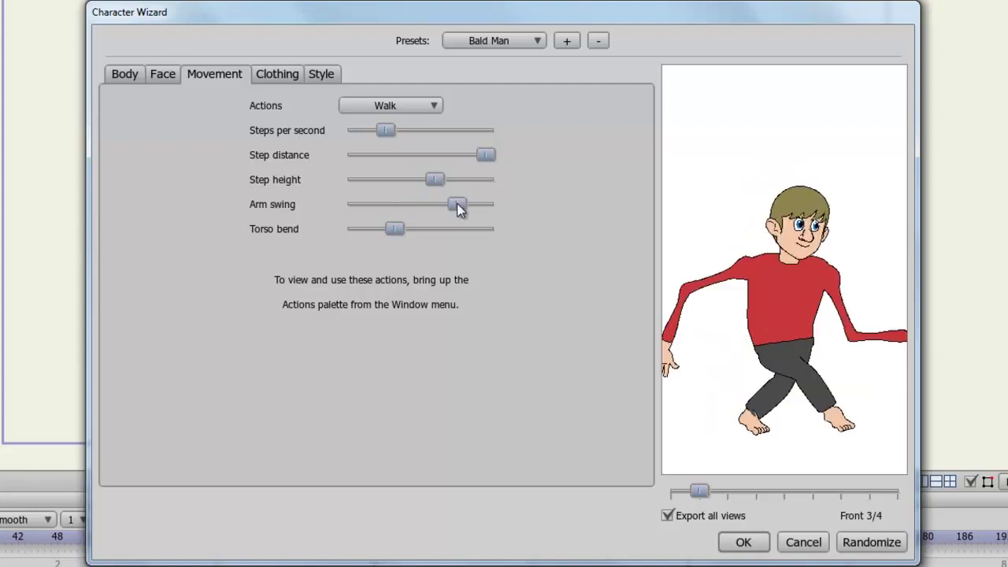
left_click(460, 229)
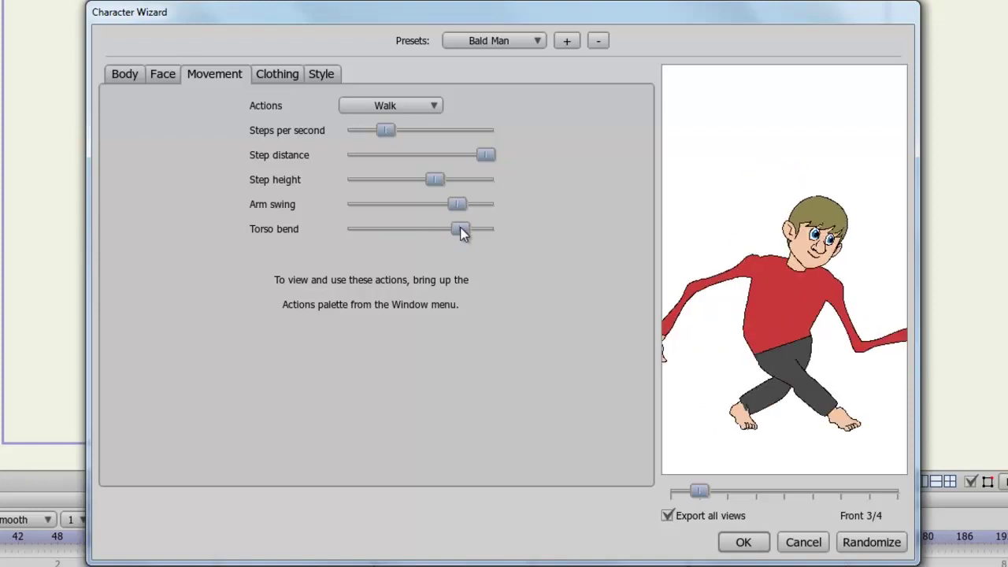
left_click(427, 104)
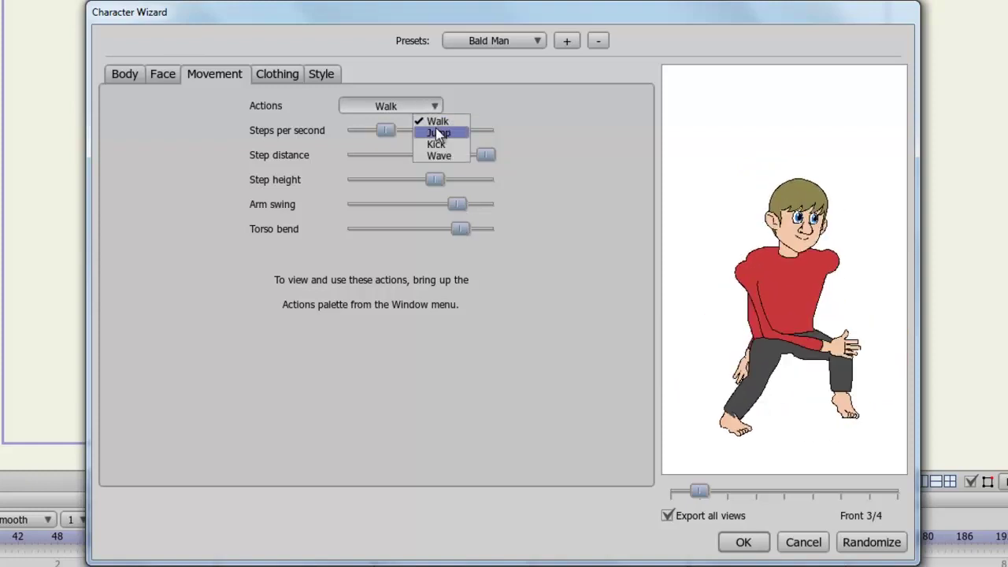
left_click(437, 131)
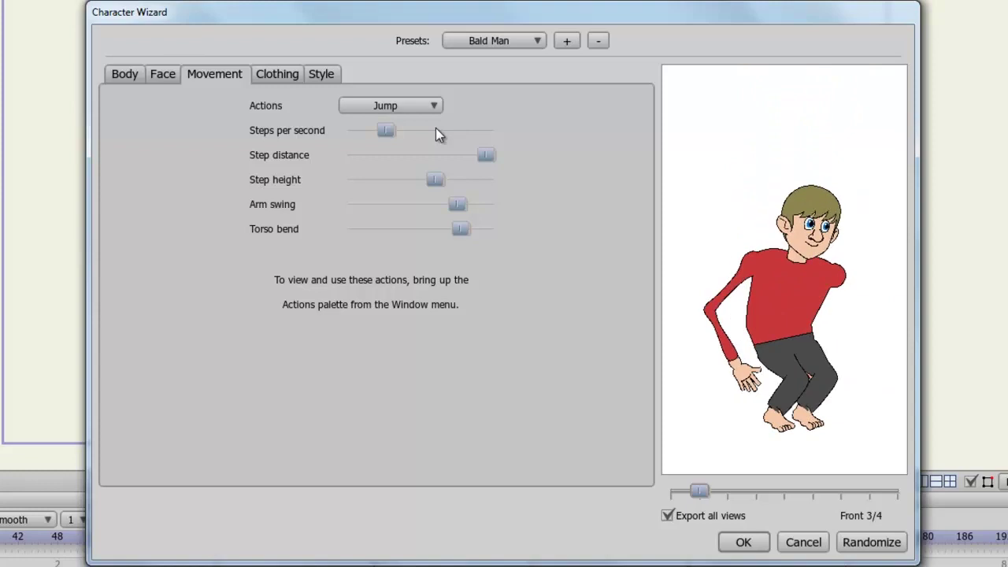
Change the character's pants to the Short type and colour them blue
left_click(284, 76)
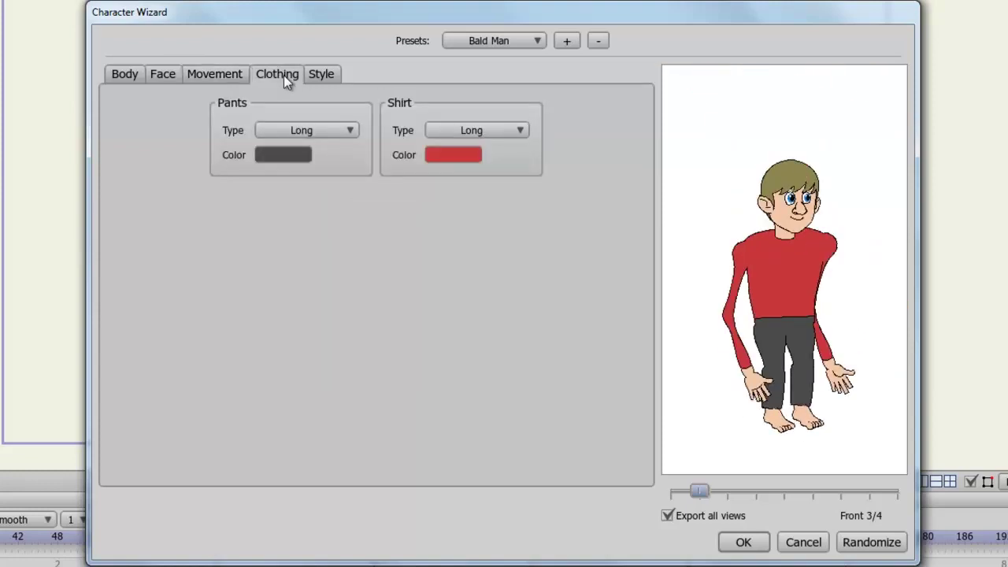
left_click(332, 128)
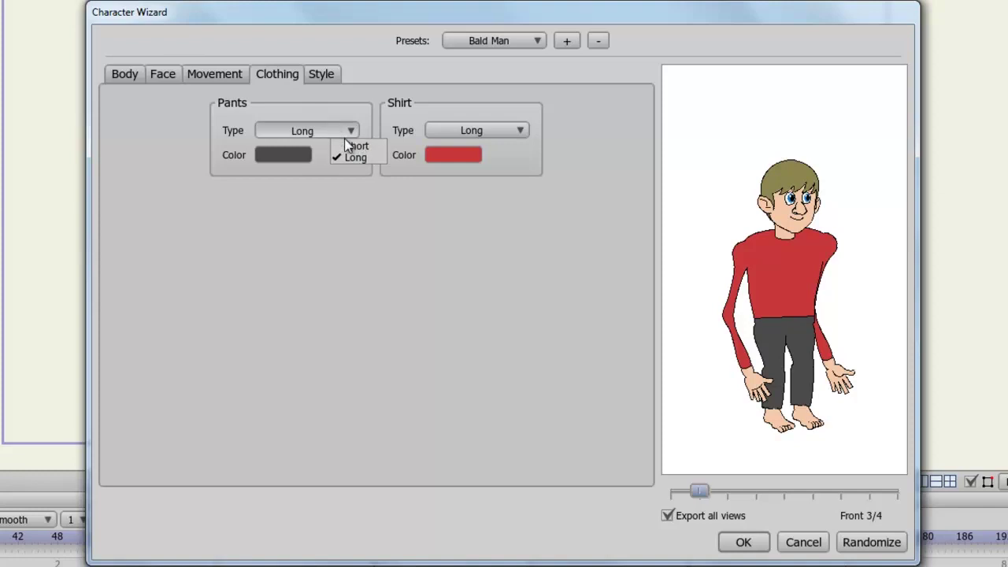
left_click(355, 146)
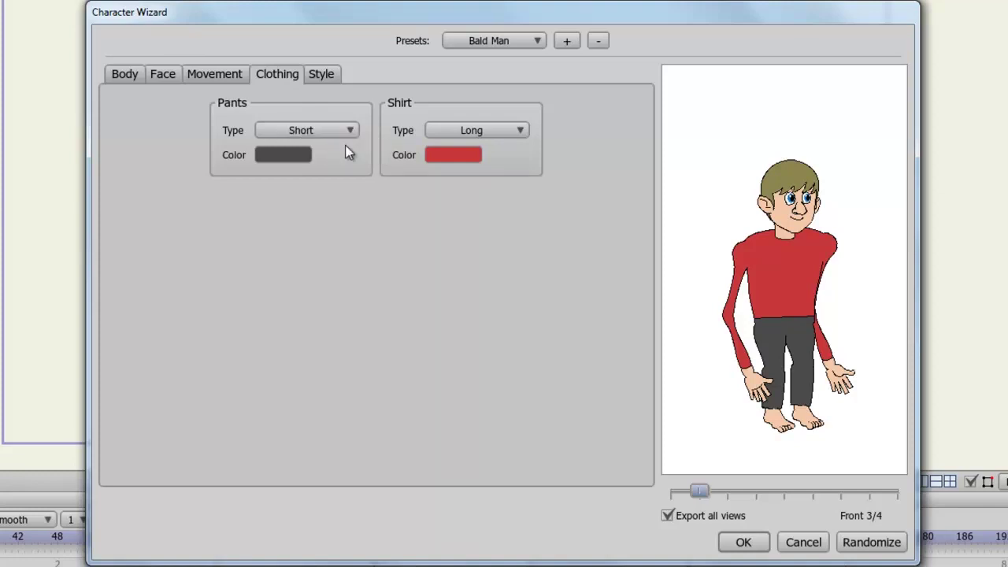
left_click(304, 160)
left_click(557, 244)
left_click(499, 286)
left_click(559, 402)
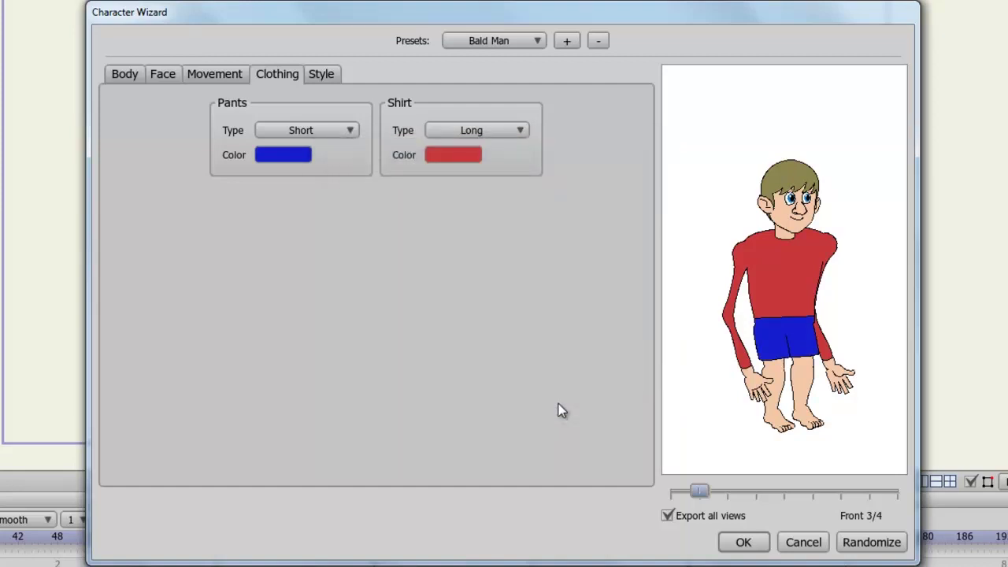
Randomize the character until it wears a propeller cap, red shirt and green shorts, and add it to the scene with all views exported
left_click(327, 79)
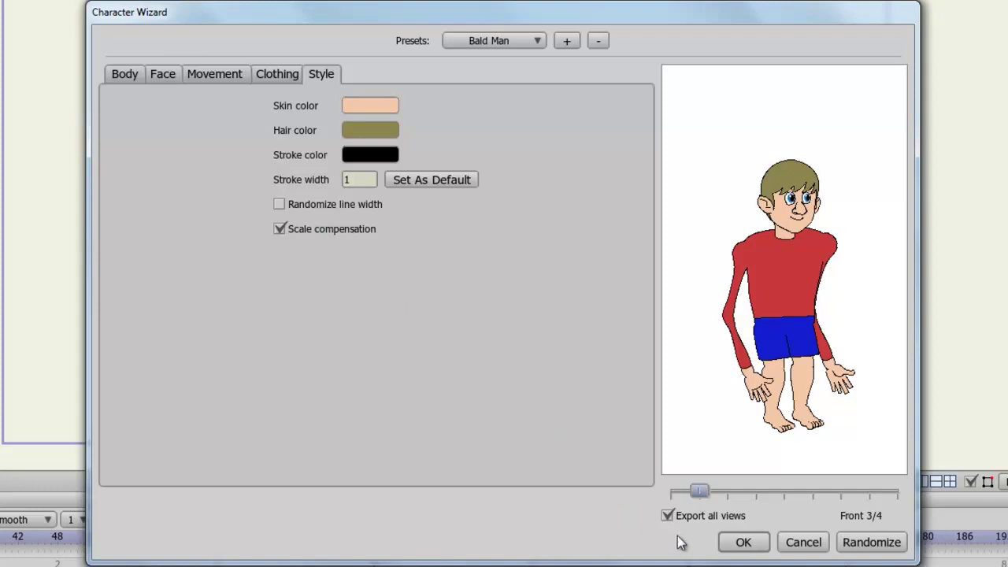
mouse_move(697, 494)
left_mouse_down()
mouse_move(897, 489)
mouse_move(669, 495)
mouse_move(692, 495)
left_mouse_up()
left_click(871, 543)
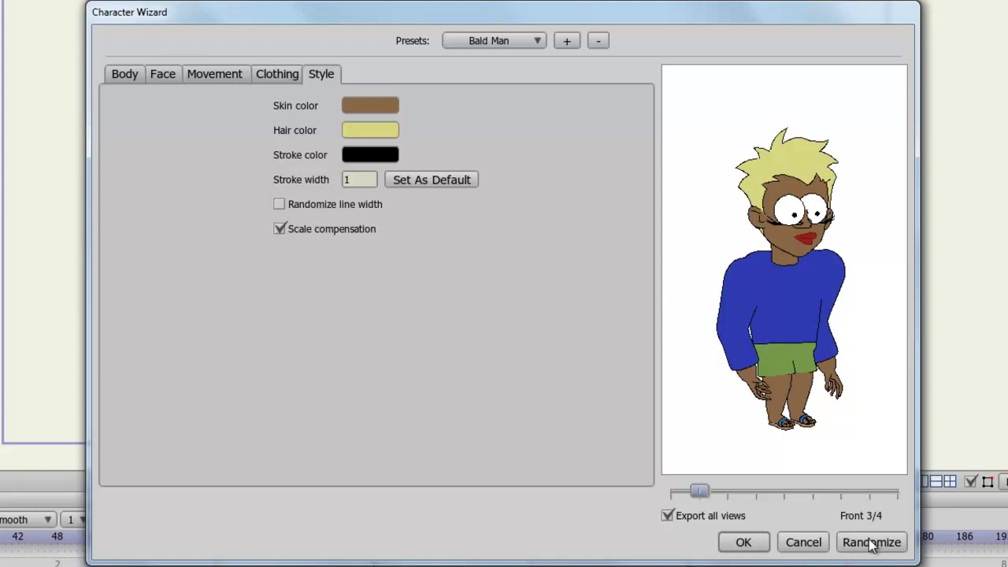
left_click(871, 542)
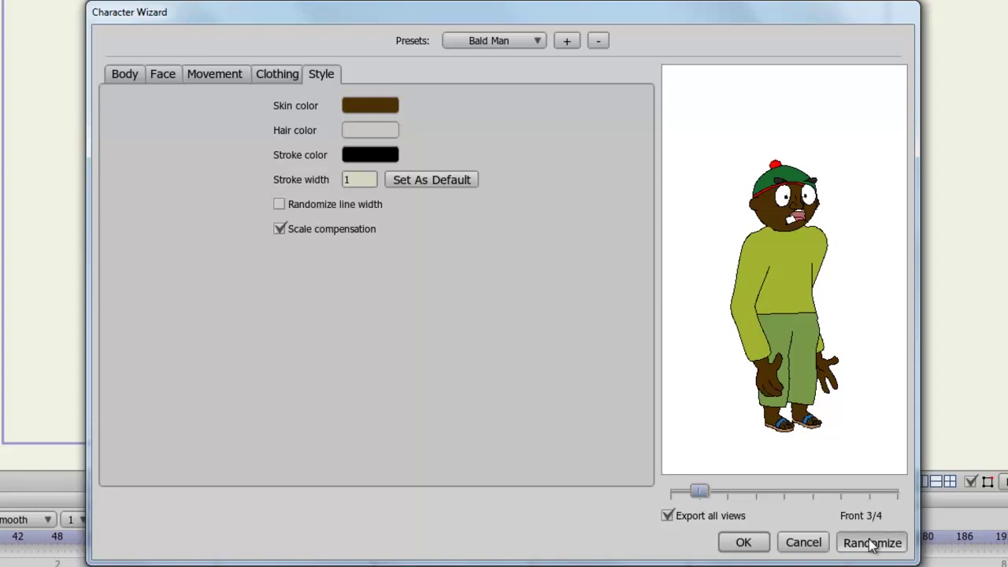
left_click(872, 543)
left_click(872, 543)
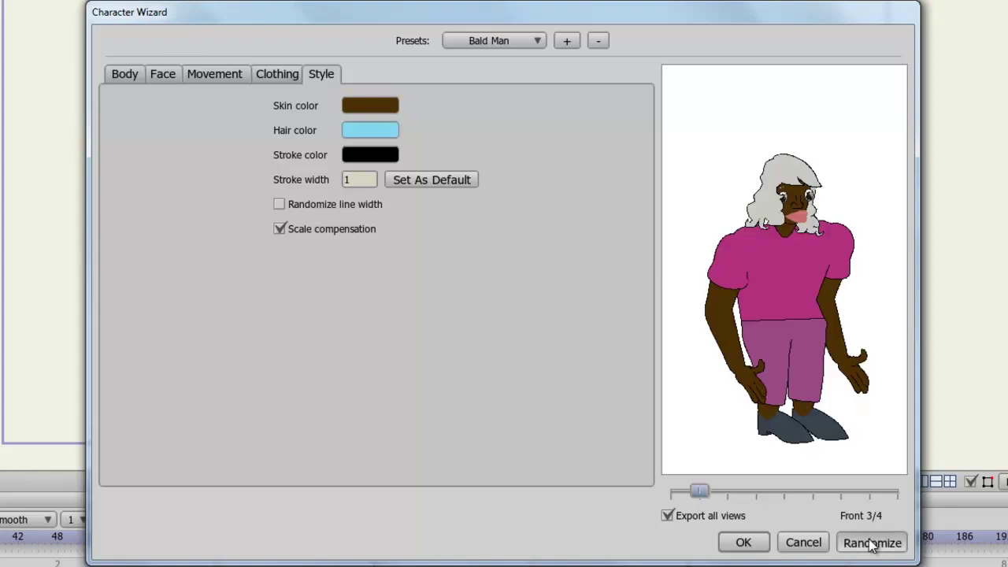
left_click(872, 543)
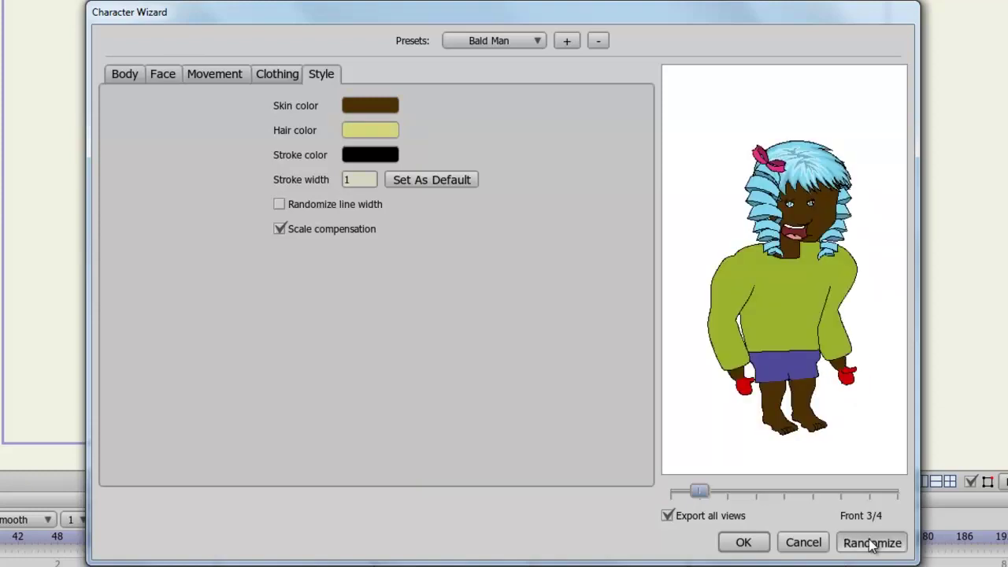
left_click(871, 543)
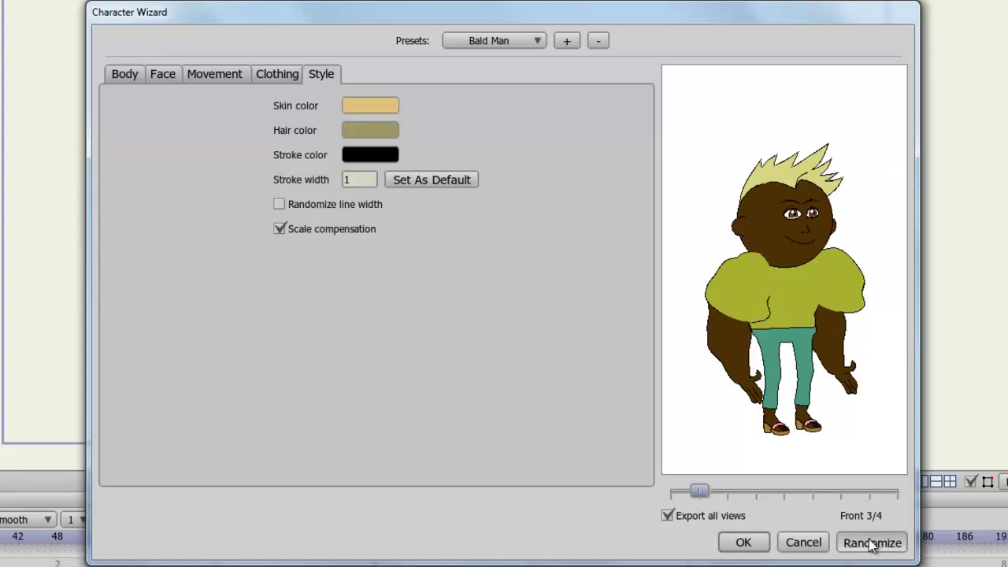
left_click(870, 543)
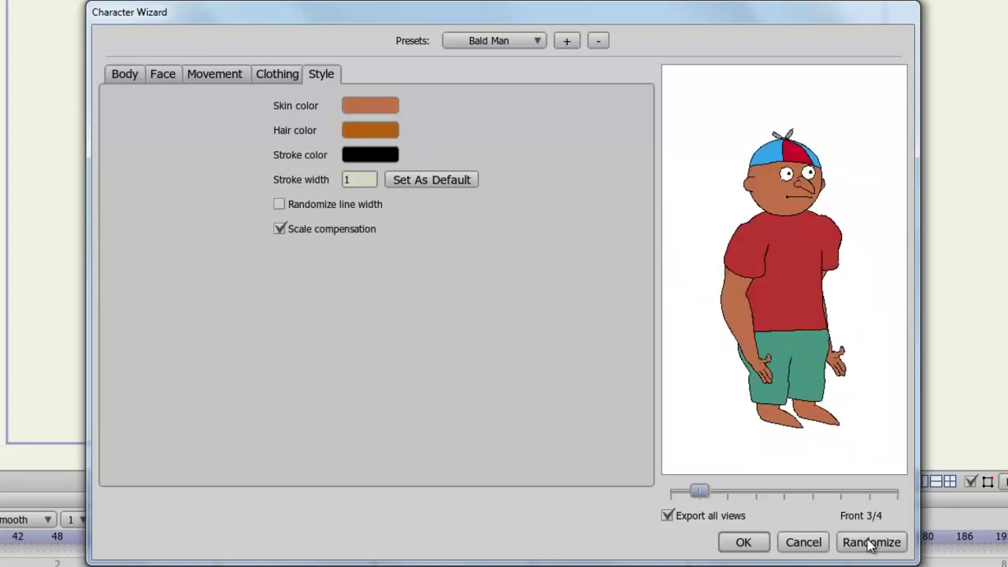
left_click(744, 543)
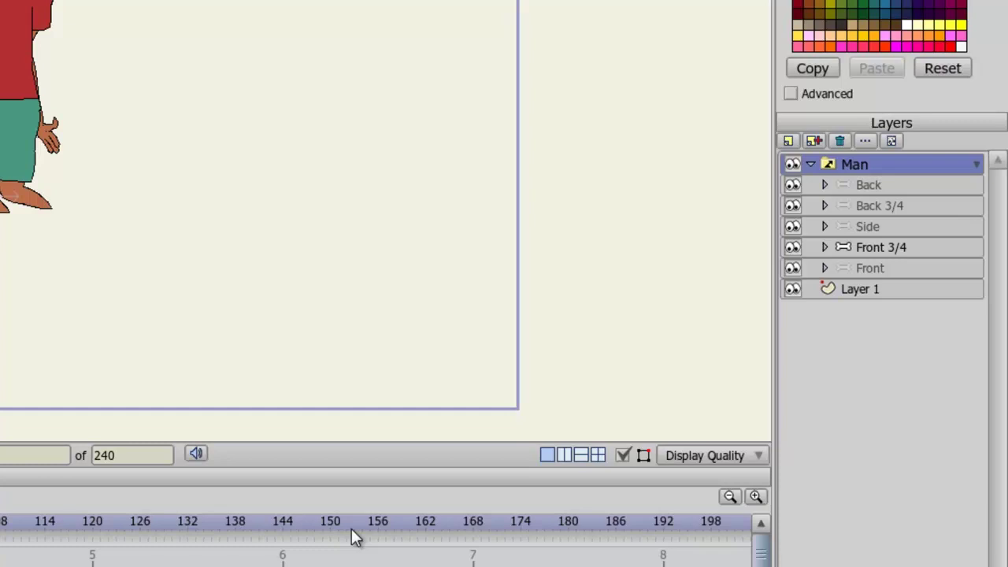
View the Man group's angle layers one by one, from Back through Back 3/4 and Side to Front
left_click(891, 188)
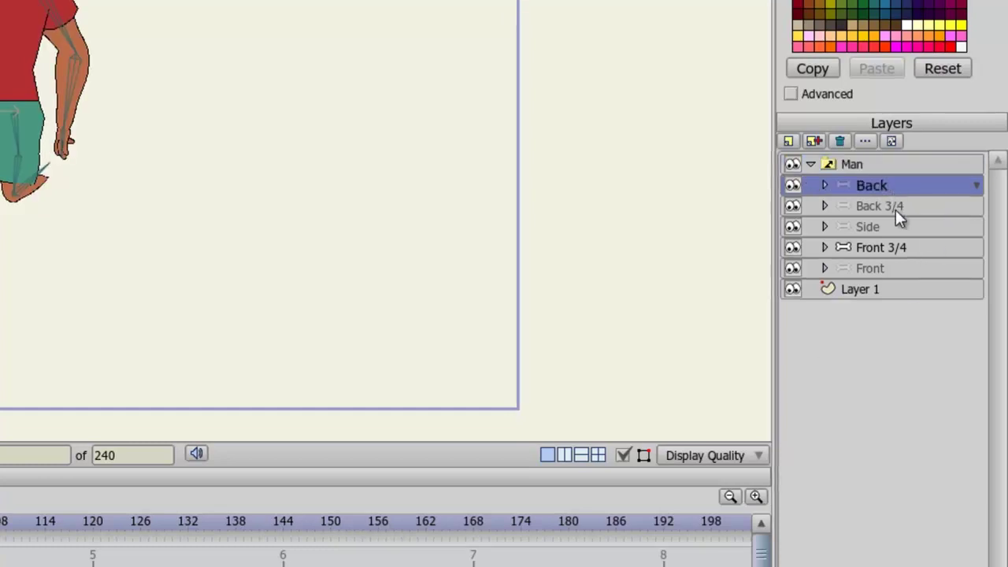
left_click(893, 208)
left_click(900, 254)
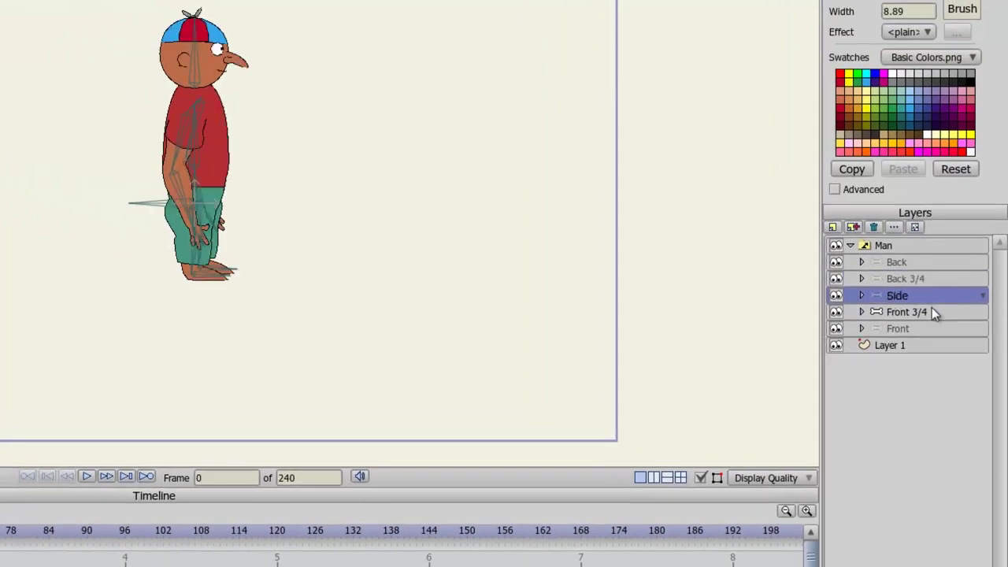
left_click(918, 271)
left_click(924, 328)
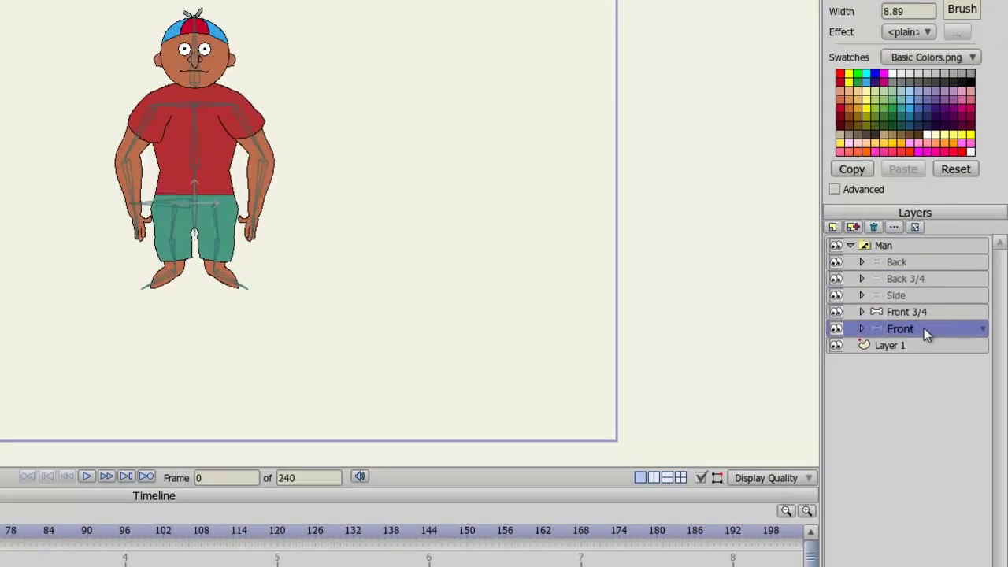
Switch the Man layer to its Side view and pose the legs in a stride and the near arm backward with Manipulate Bones
right_click(888, 247)
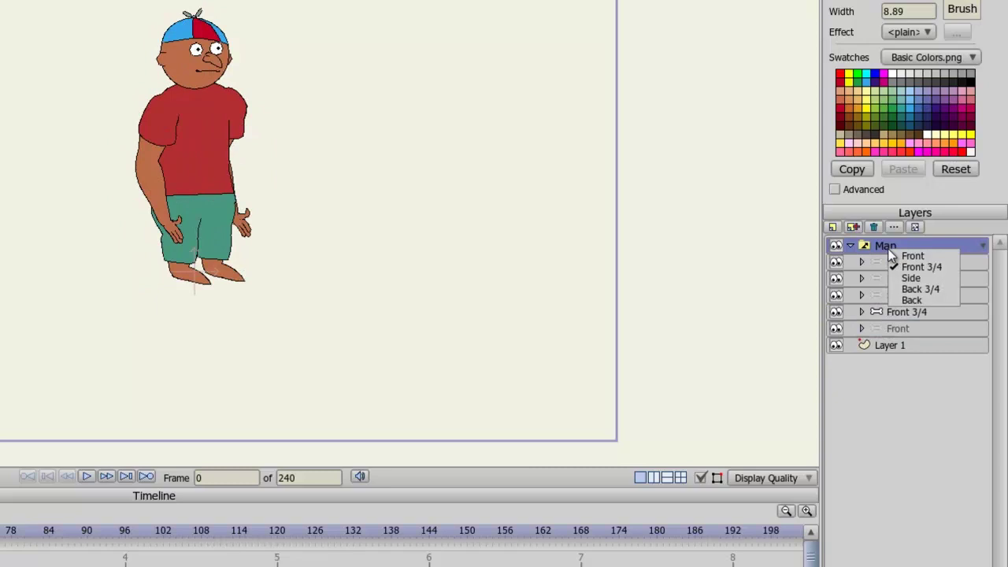
left_click(925, 277)
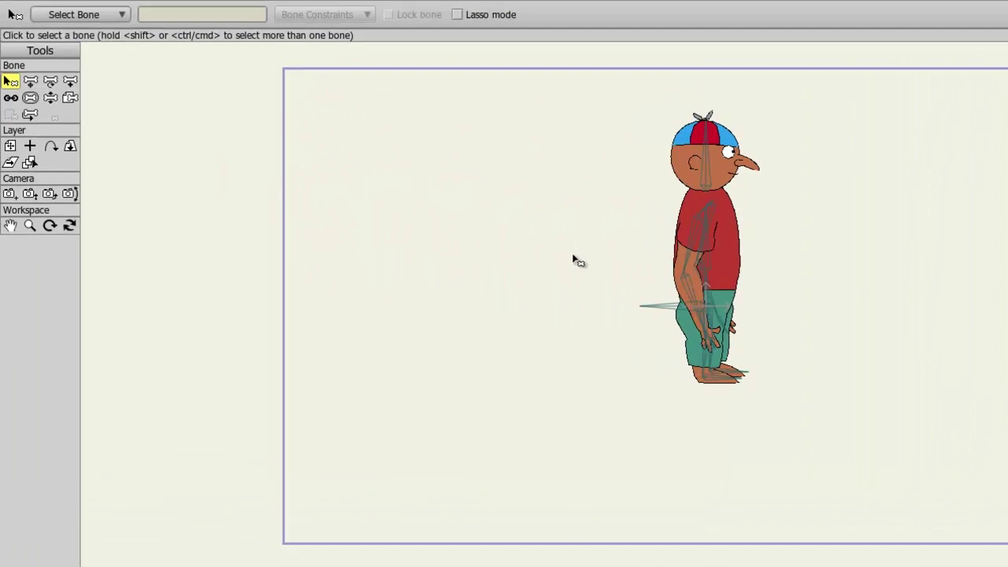
left_click(50, 97)
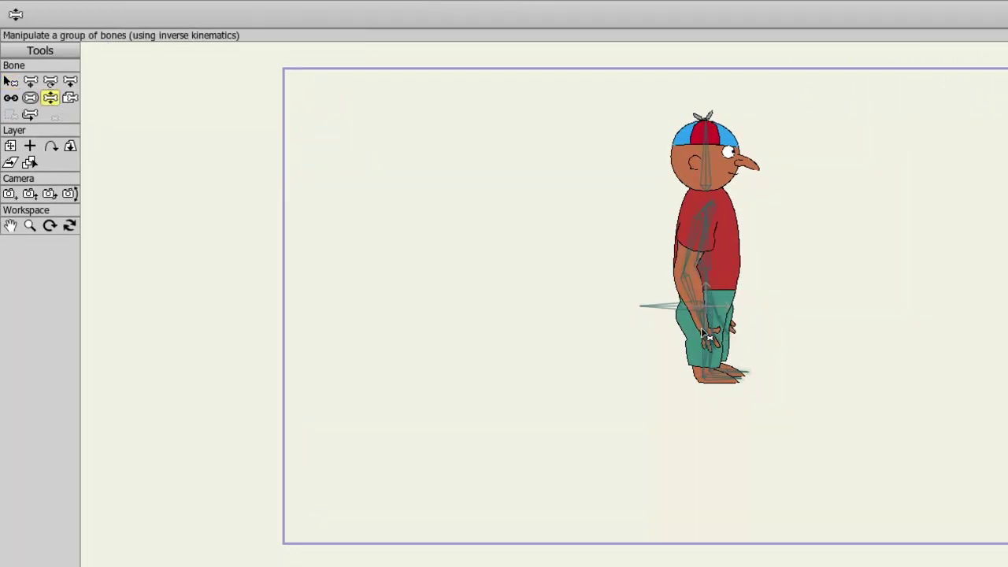
left_click_drag(701, 327, 788, 385)
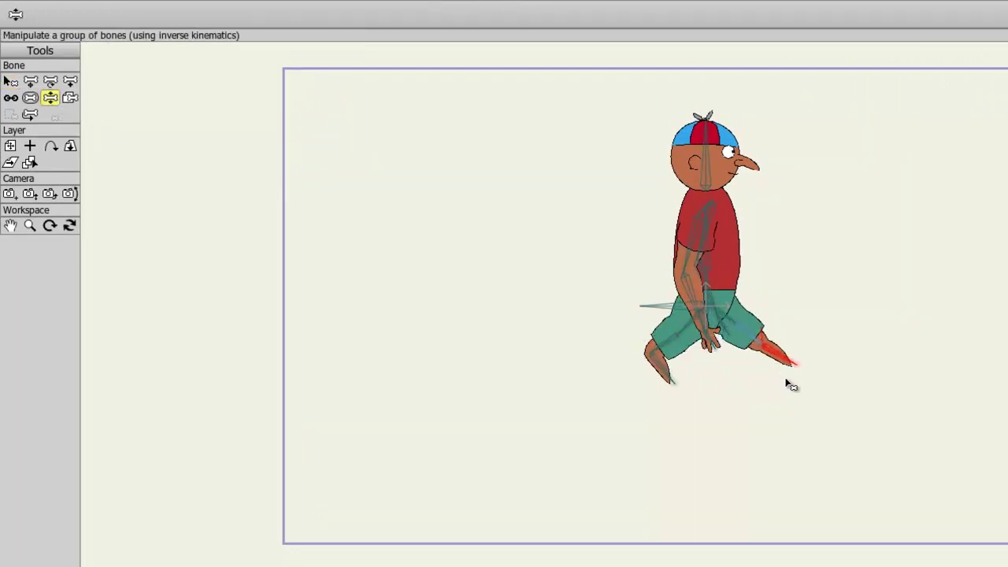
left_click_drag(712, 351, 580, 416)
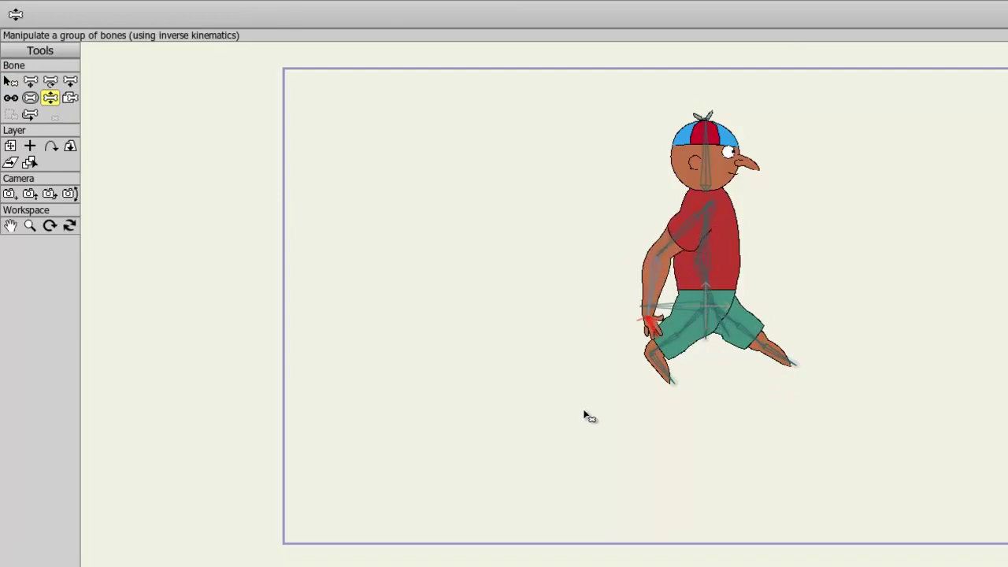
Display the Actions window to review the character's ready-made actions, and close it
left_click(254, 11)
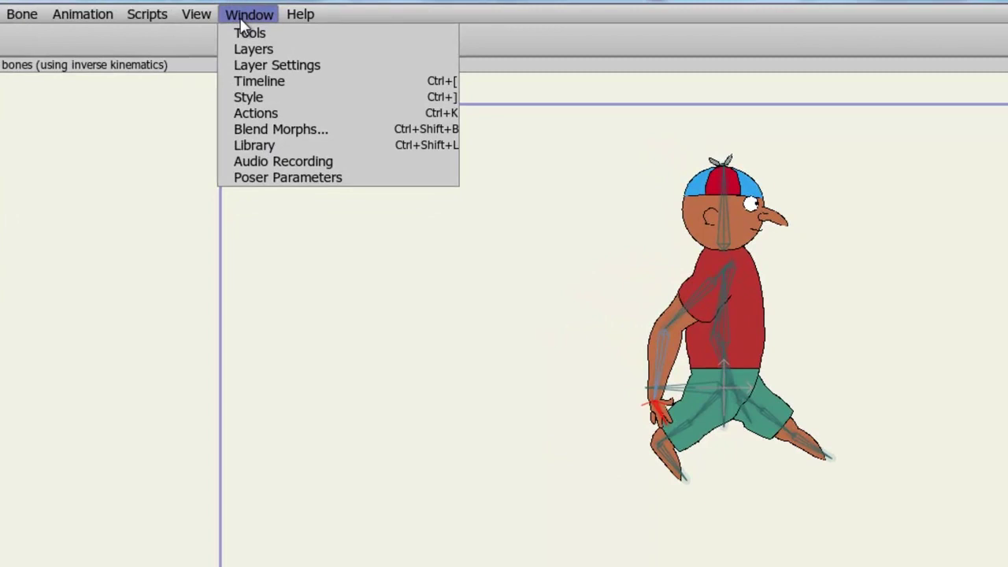
left_click(256, 112)
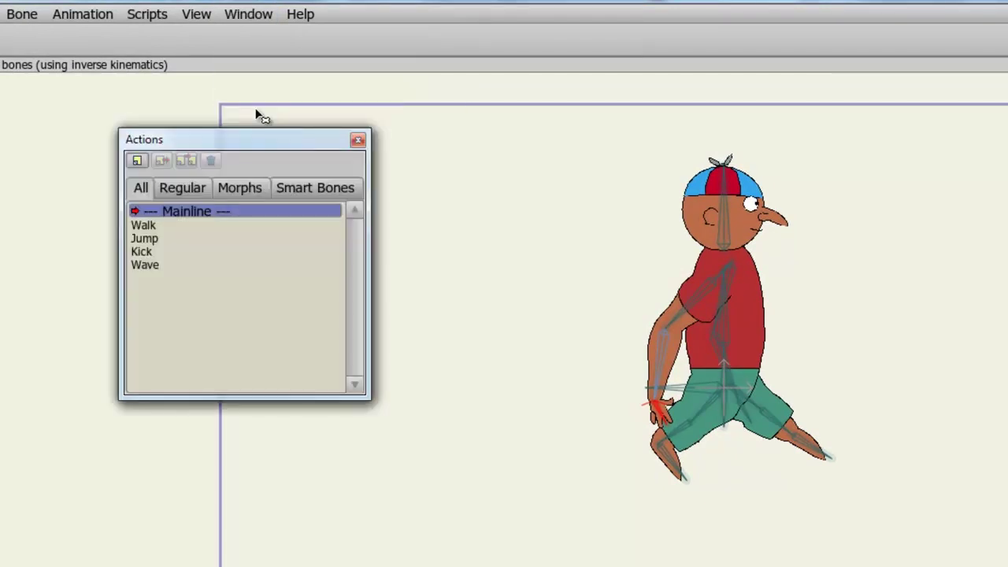
left_click_drag(249, 144, 392, 204)
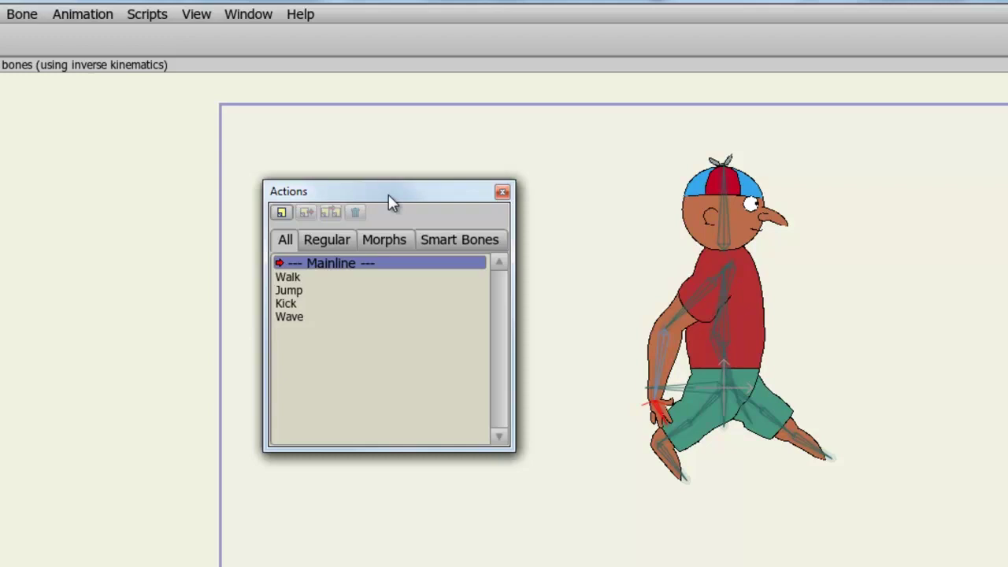
left_click(502, 192)
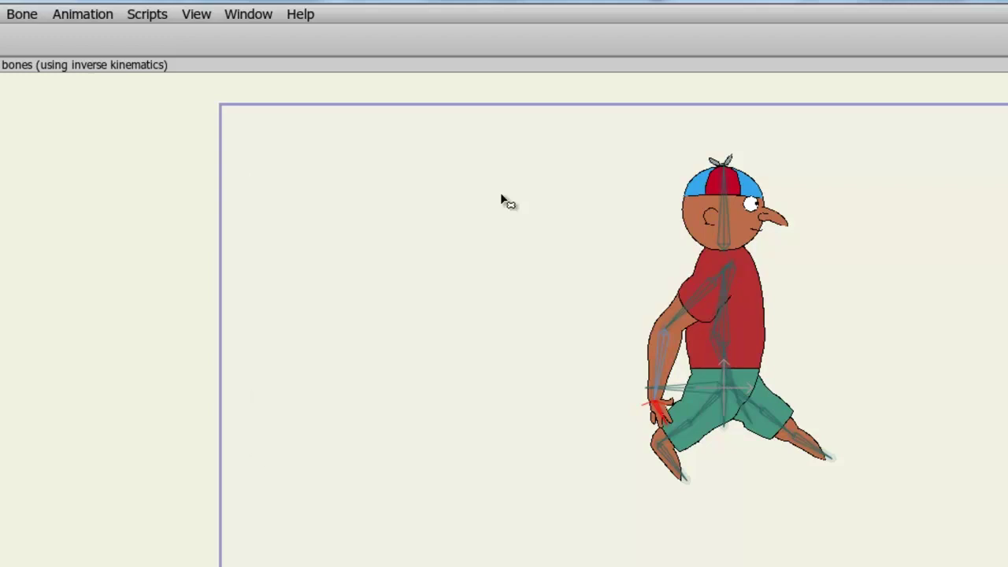